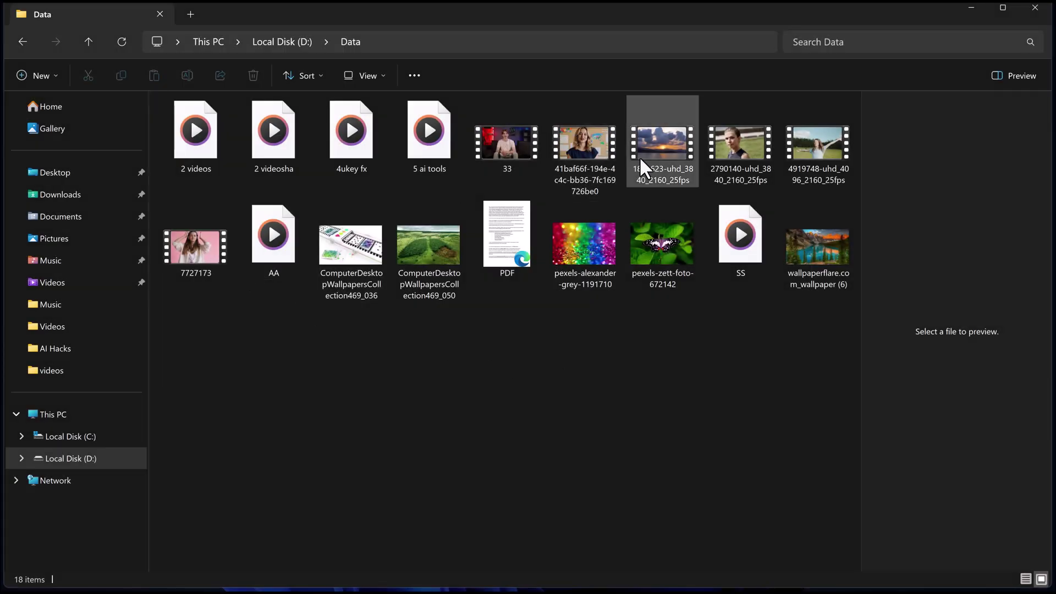
Preview the butterfly photo, step back to the 7727173 video, then close the viewer
double_click(663, 242)
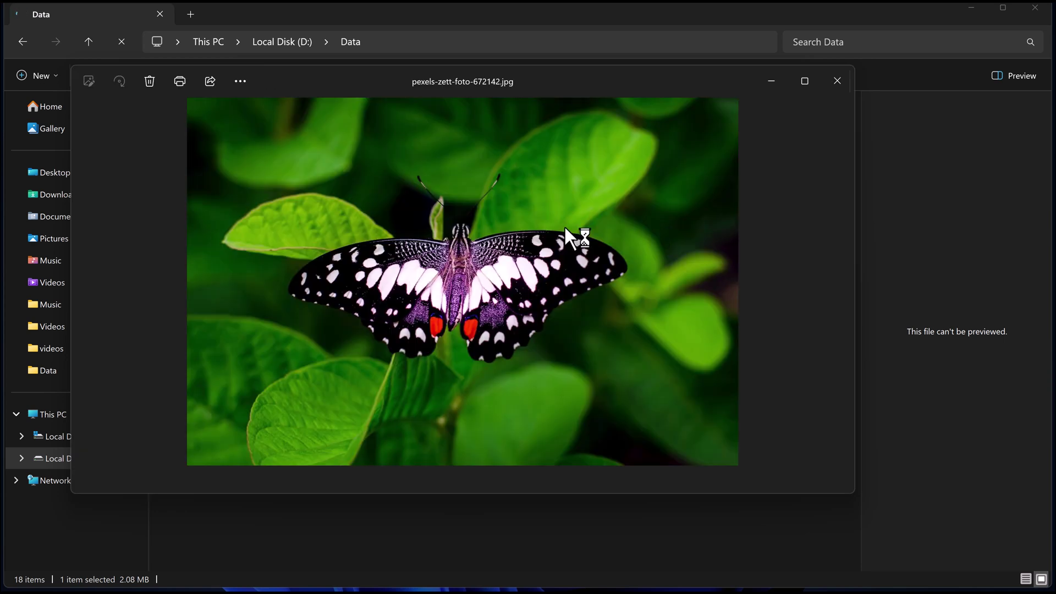
left_click(82, 277)
left_click(82, 277)
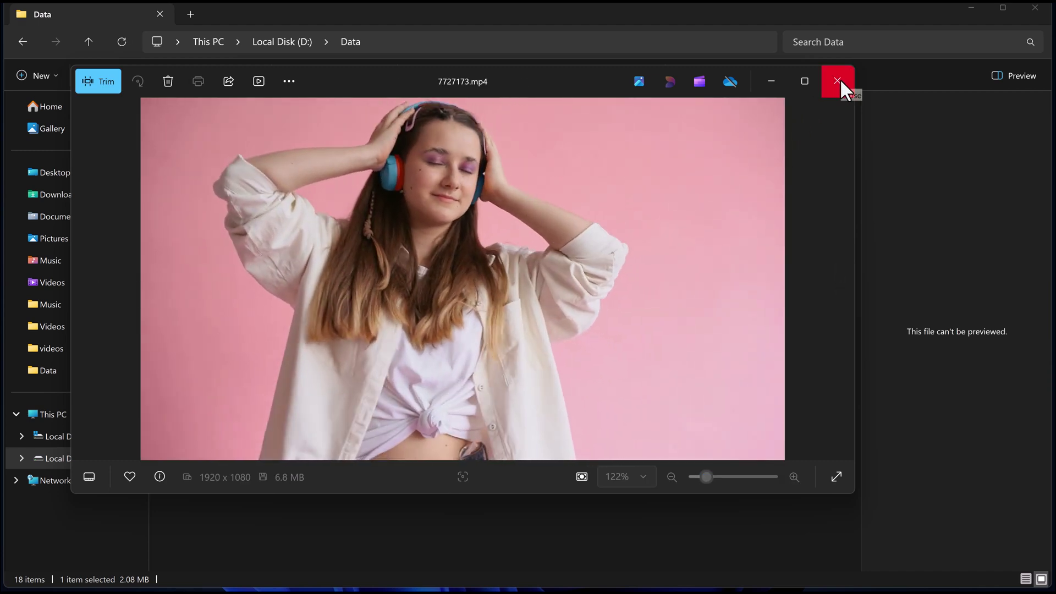
left_click(839, 81)
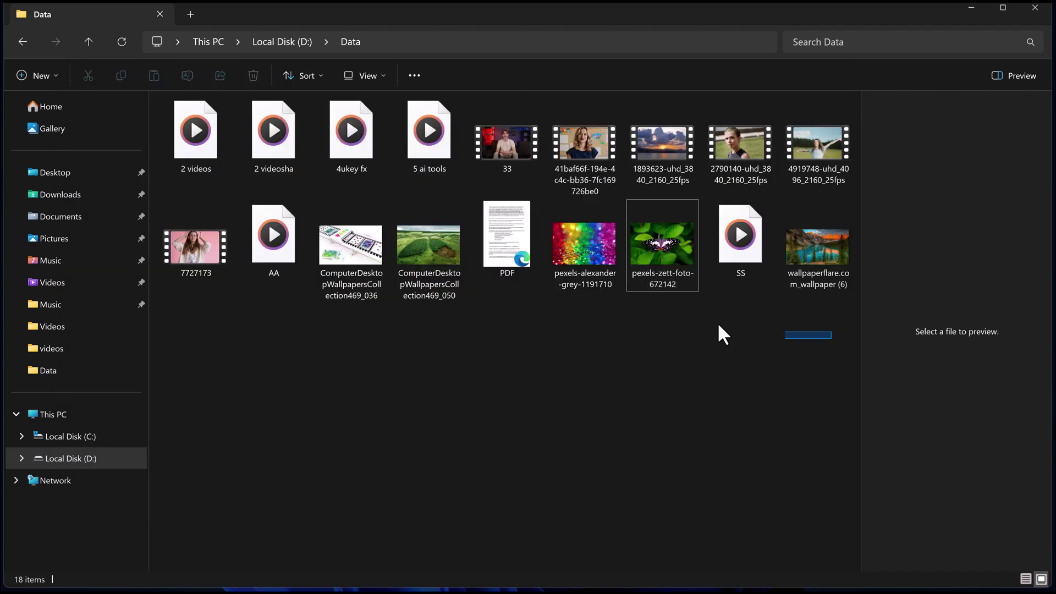
Select all 18 files in D:\Data and delete them
left_click_drag(724, 335, 187, 143)
right_click(190, 153)
key("Escape")
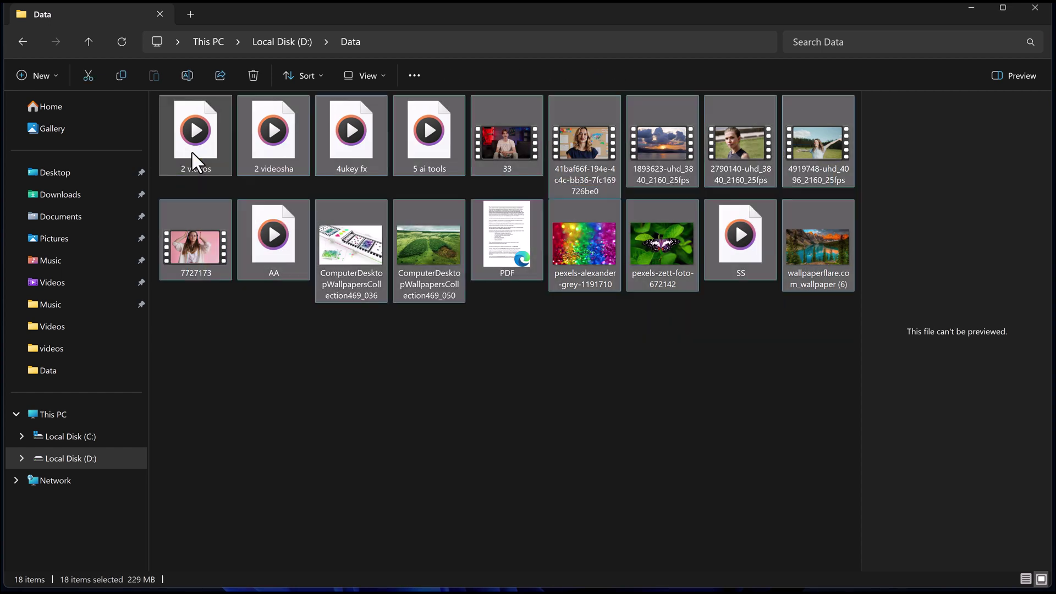
right_click(192, 151)
left_click(378, 156)
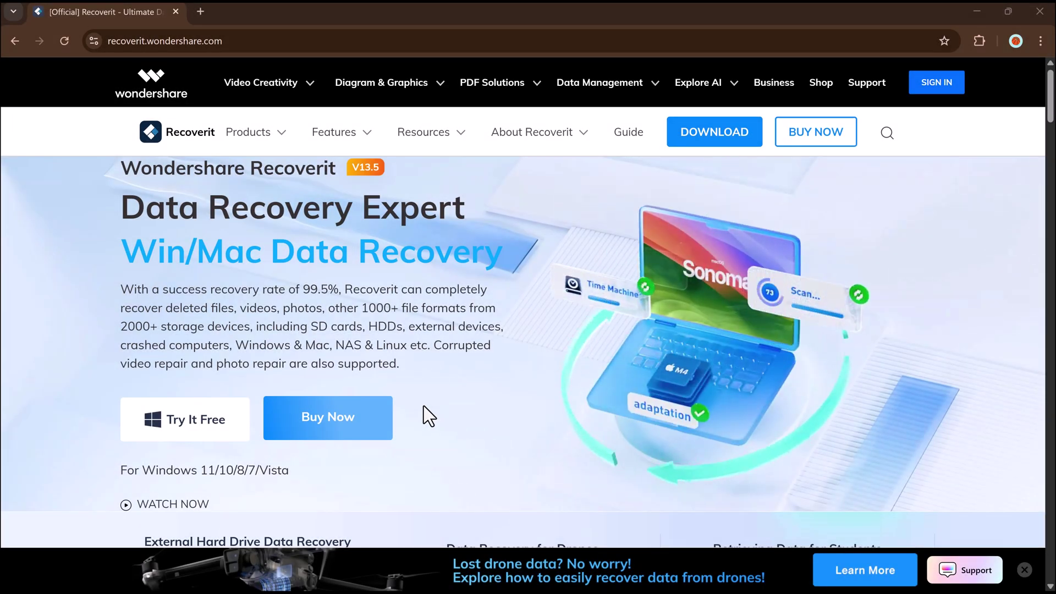
Scroll down through the Recoverit V13.5 homepage features on recoverit.wondershare.com
scroll(431, 407, "down", 6)
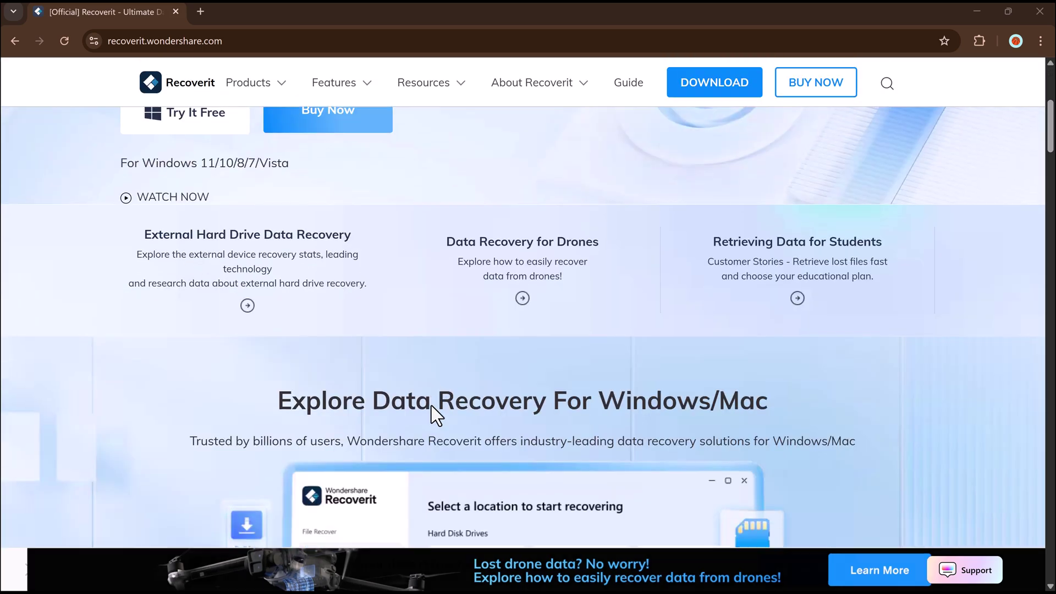
scroll(432, 405, "down", 5)
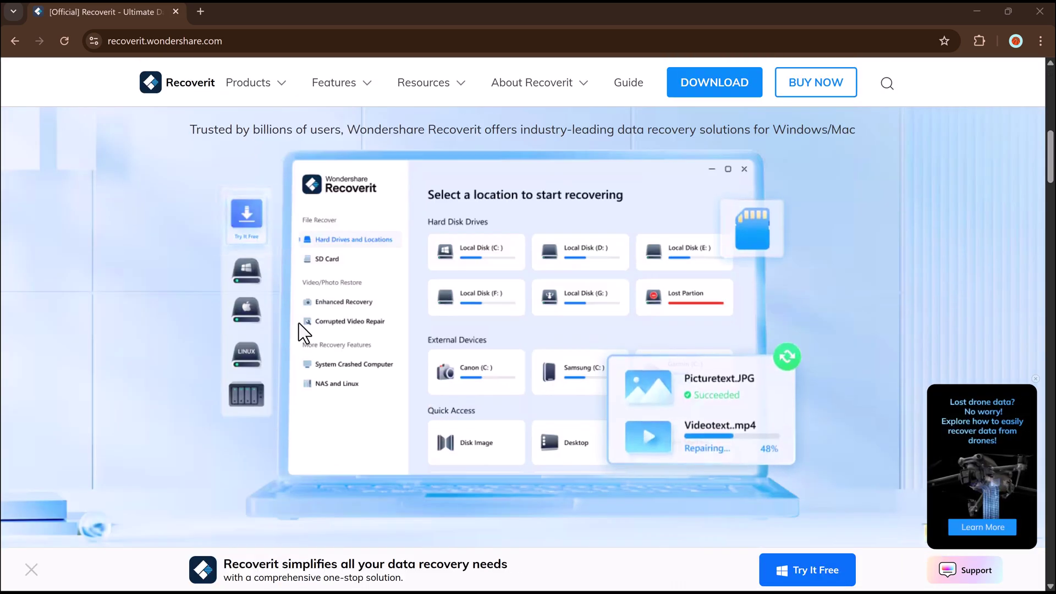
scroll(834, 371, "down", 7)
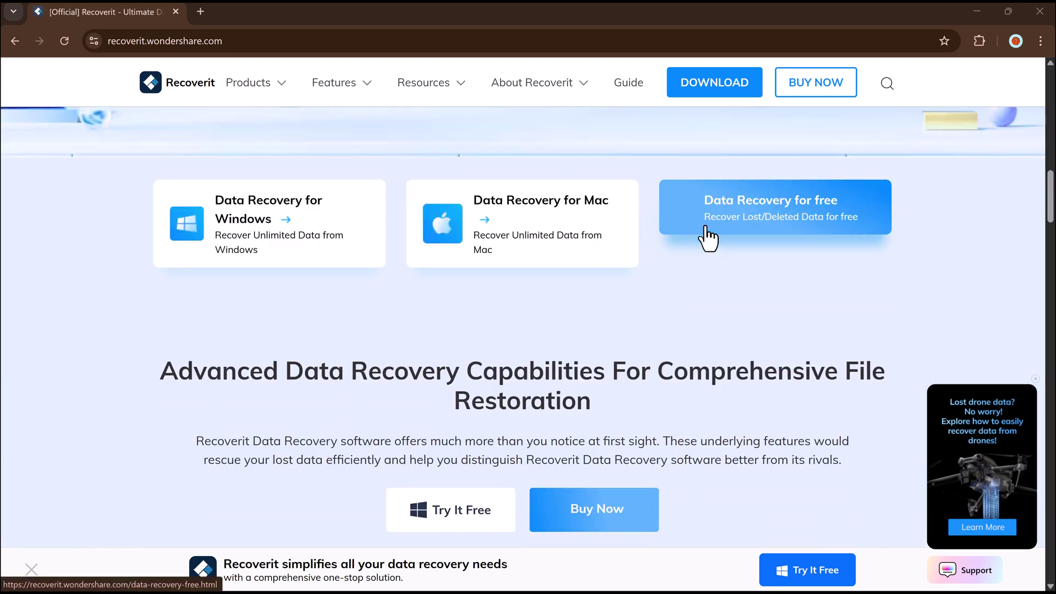
scroll(698, 278, "down", 12)
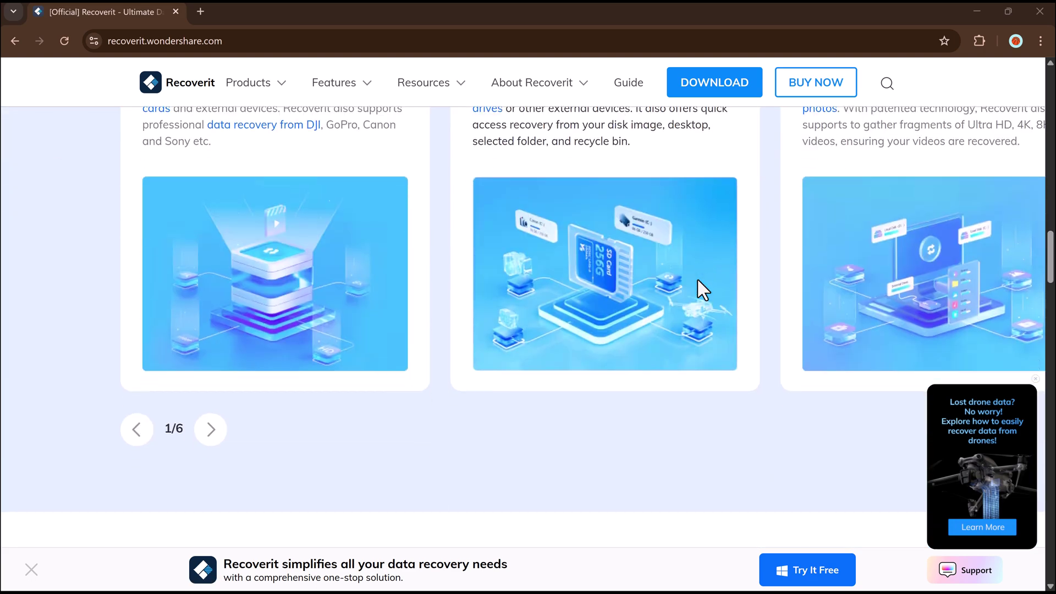
scroll(697, 279, "down", 4)
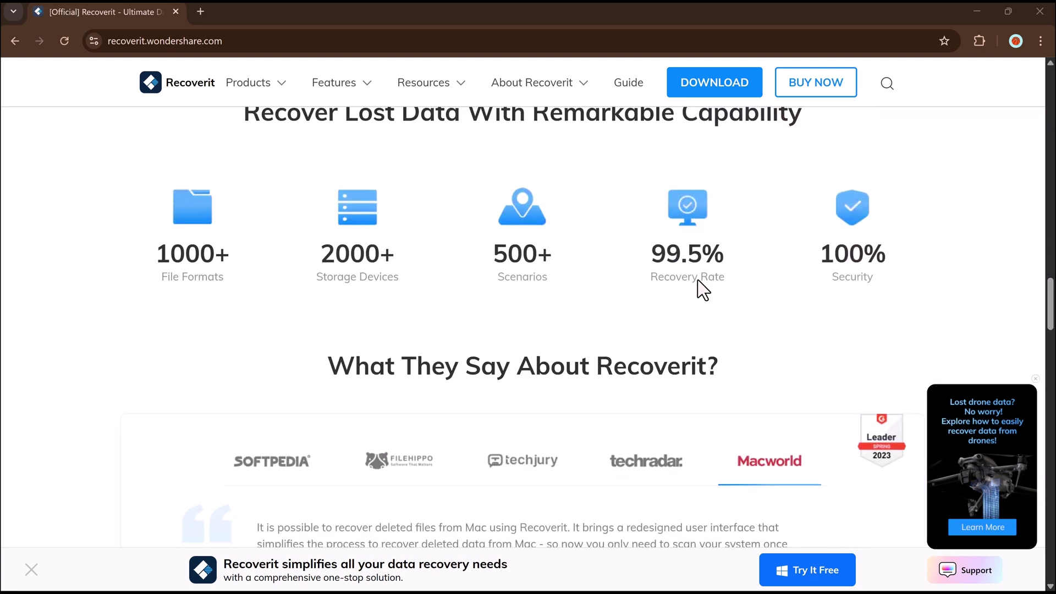
scroll(698, 281, "down", 10)
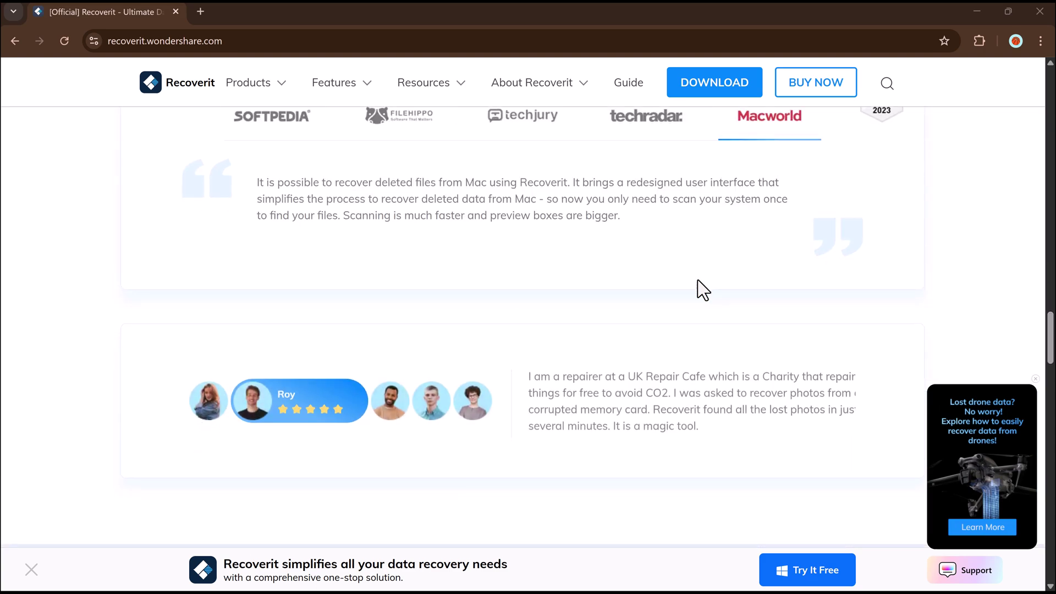
scroll(697, 283, "down", 8)
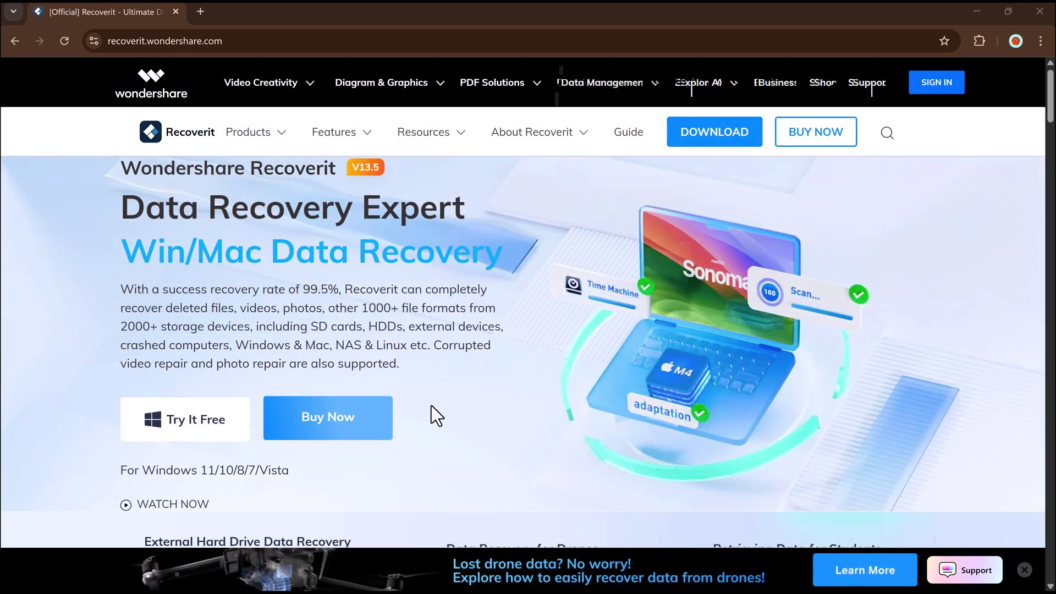
Scroll down the Recoverit homepage to the TRY IT FREE download banner
scroll(430, 406, "down", 1)
scroll(431, 407, "down", 10)
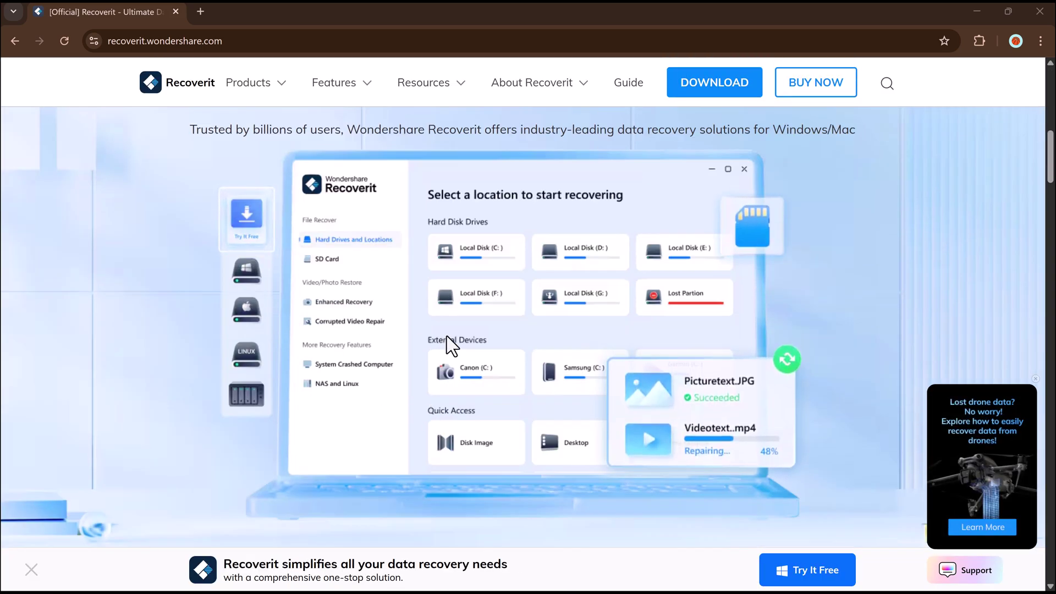
scroll(834, 372, "down", 7)
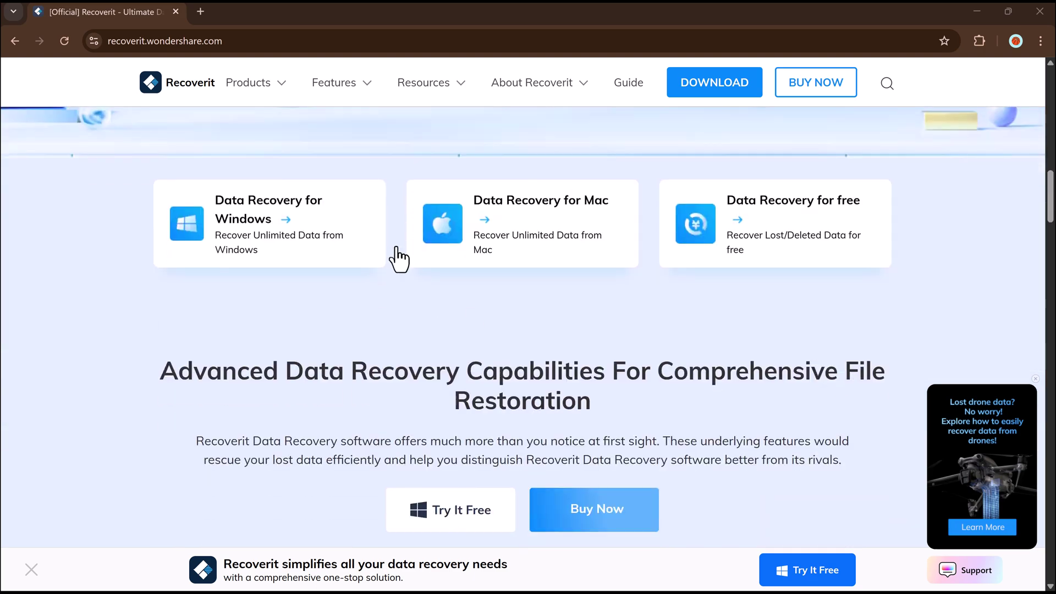
scroll(708, 236, "down", 3)
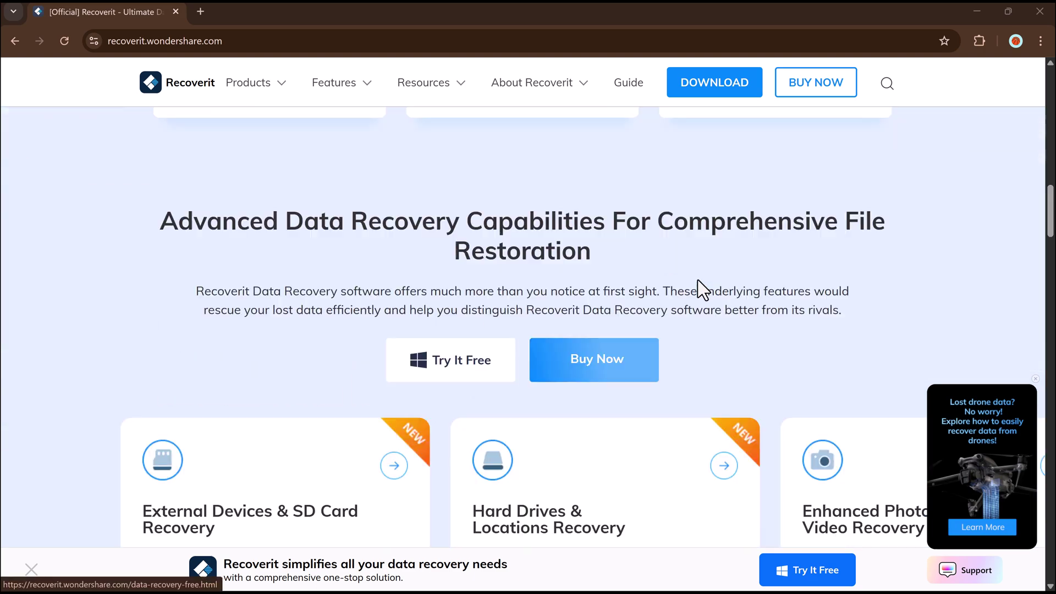
scroll(701, 289, "down", 13)
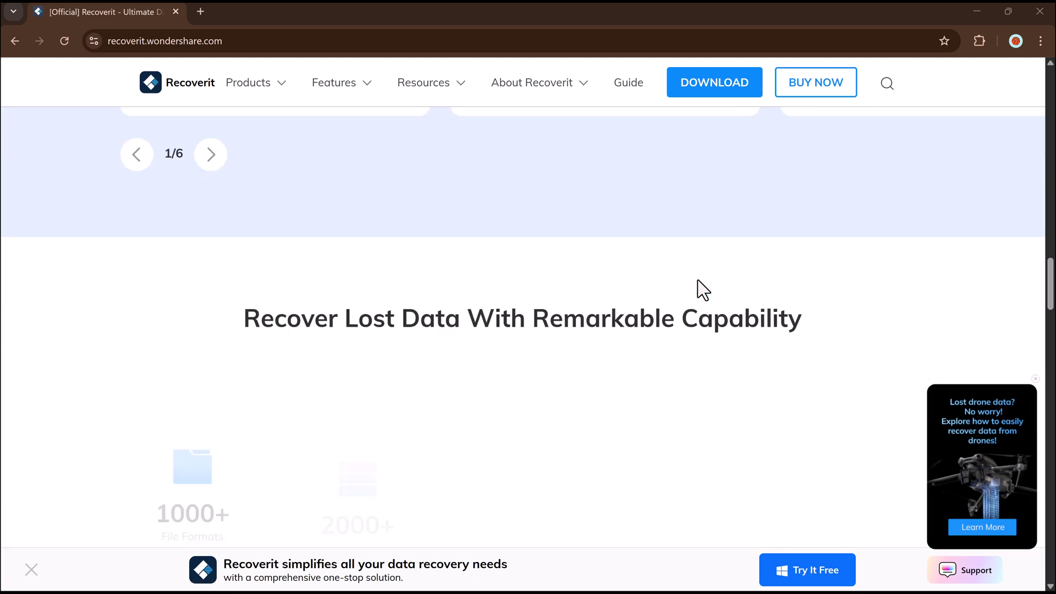
scroll(703, 289, "down", 4)
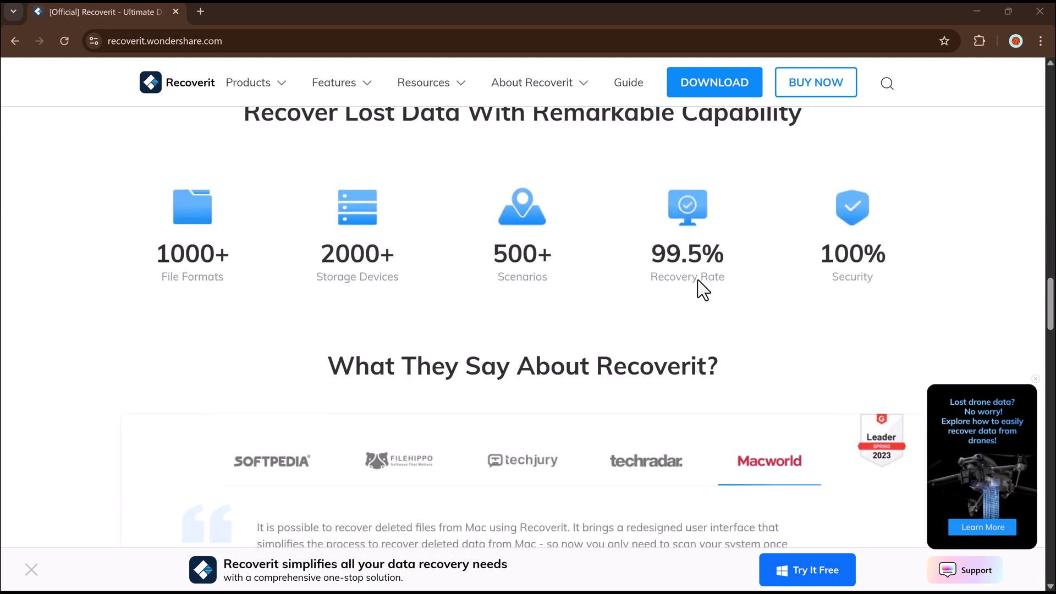
scroll(703, 289, "down", 10)
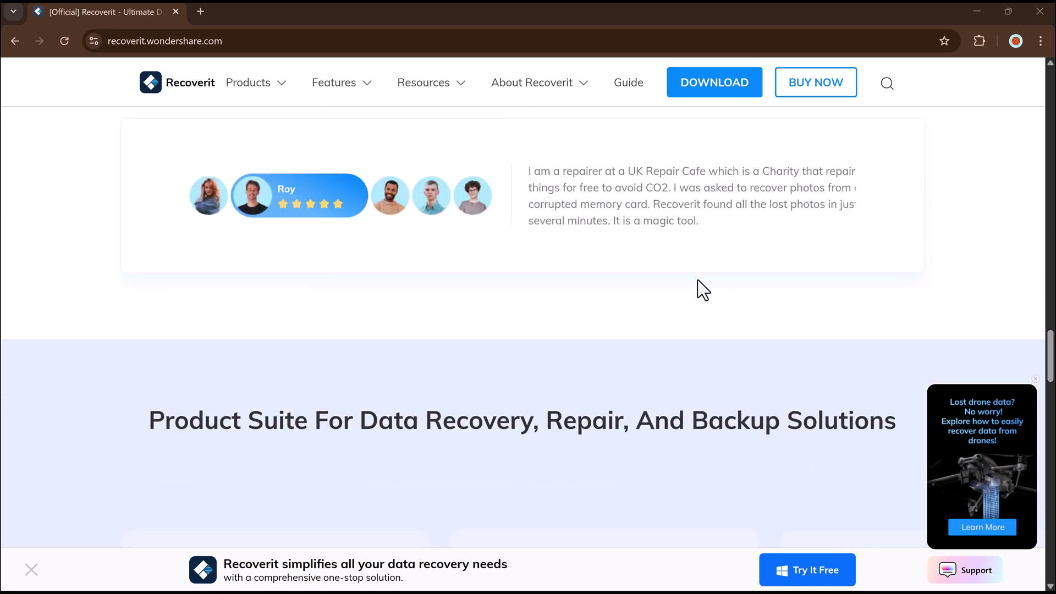
scroll(703, 291, "down", 9)
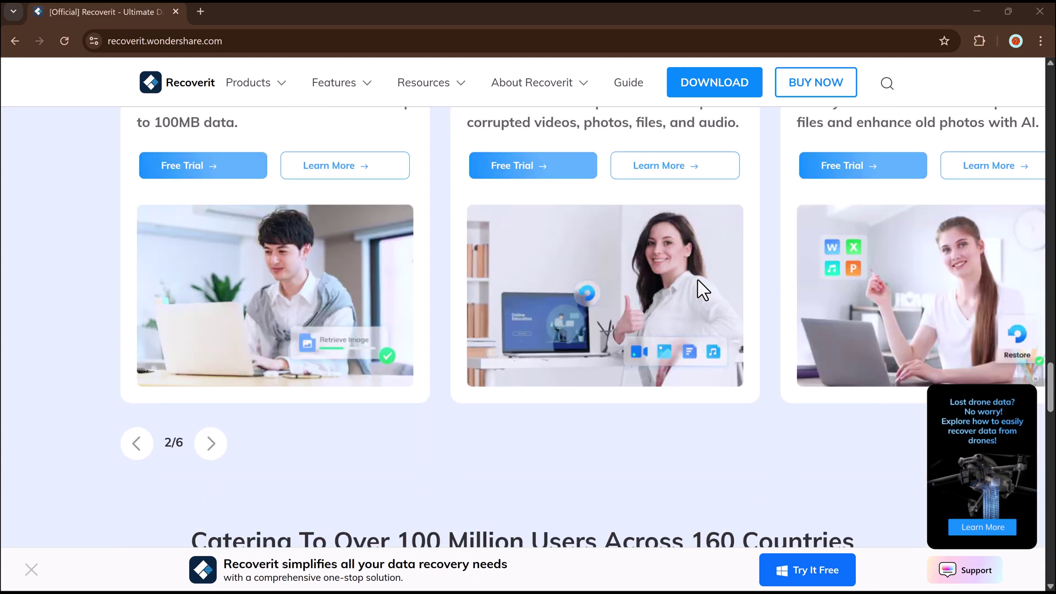
scroll(703, 290, "down", 4)
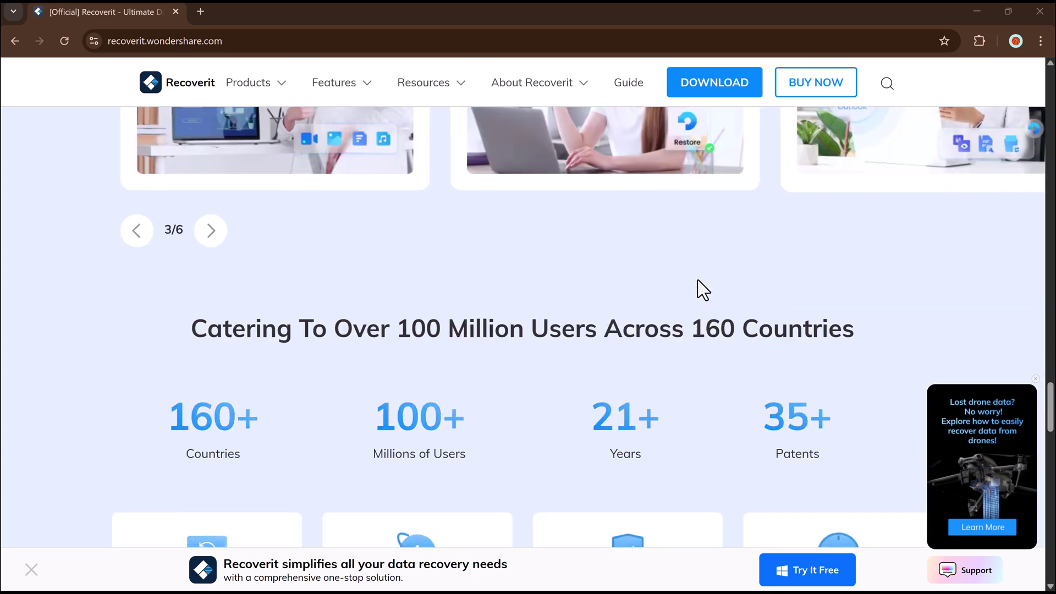
scroll(704, 290, "down", 12)
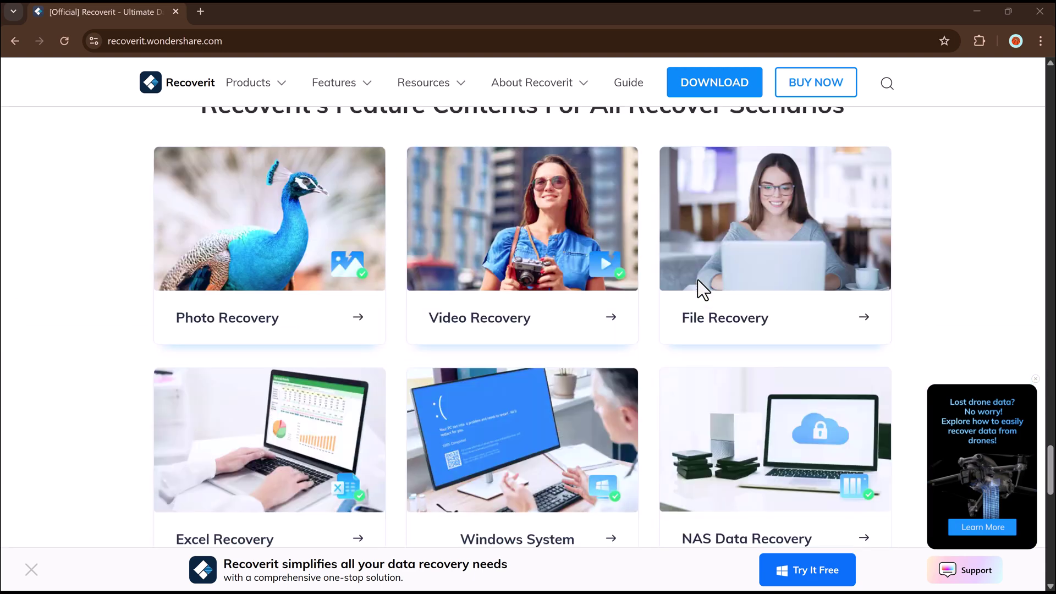
scroll(698, 281, "down", 10)
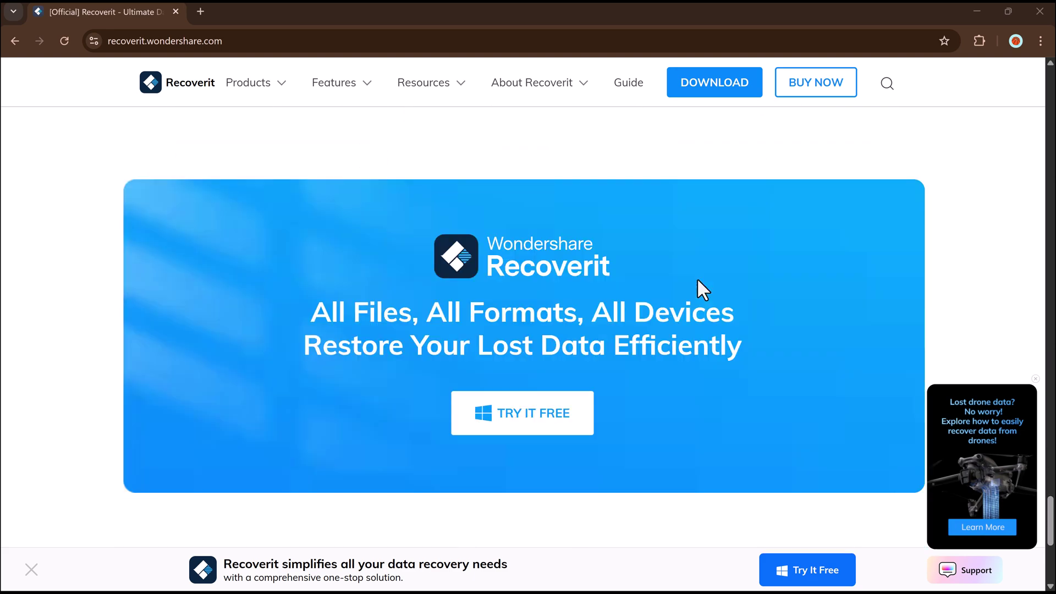
scroll(698, 279, "down", 1)
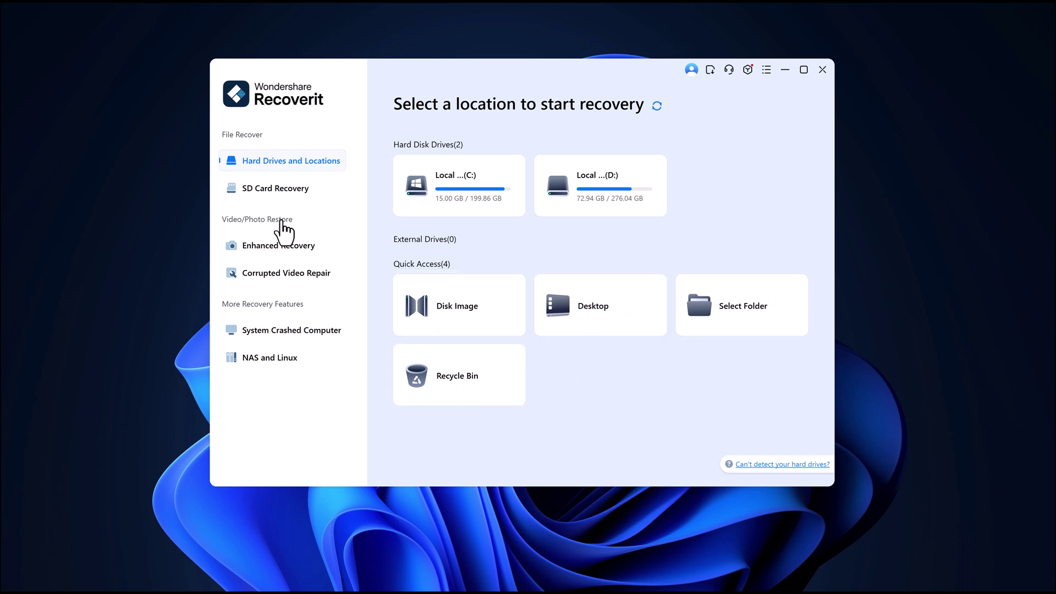
left_click(272, 189)
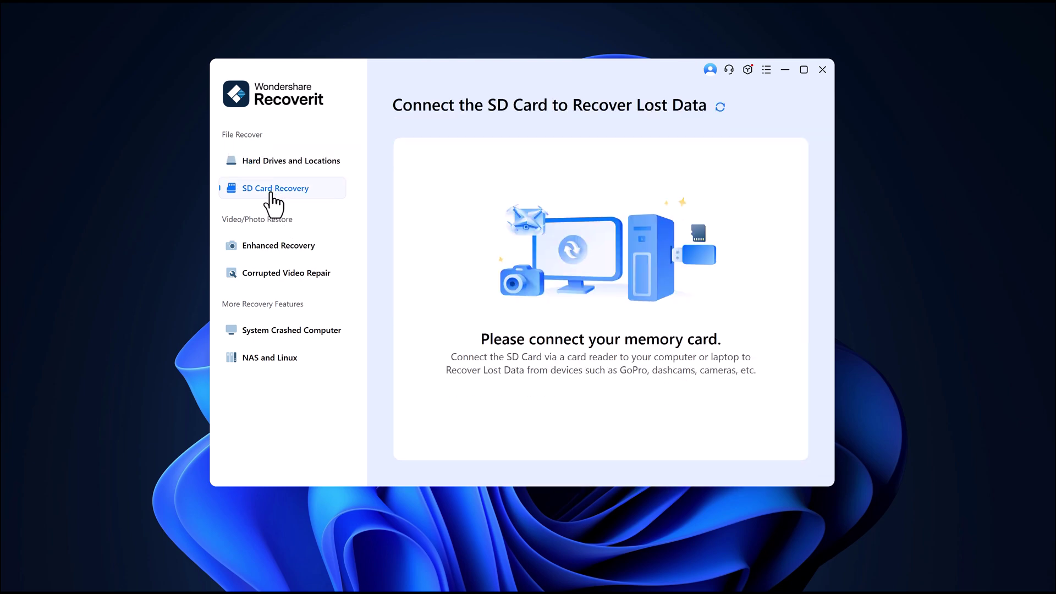
left_click(273, 254)
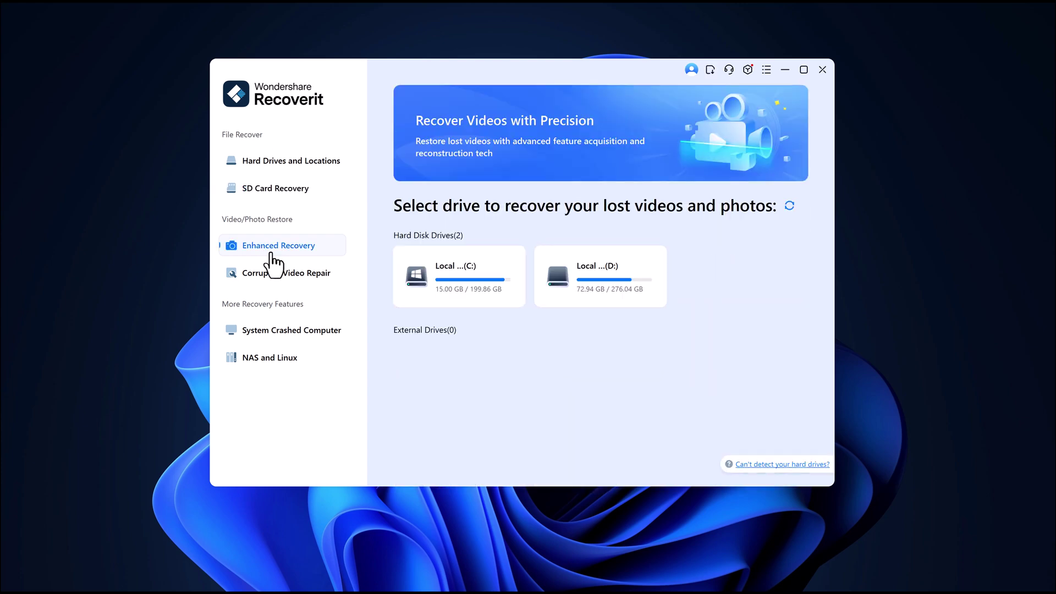
left_click(286, 281)
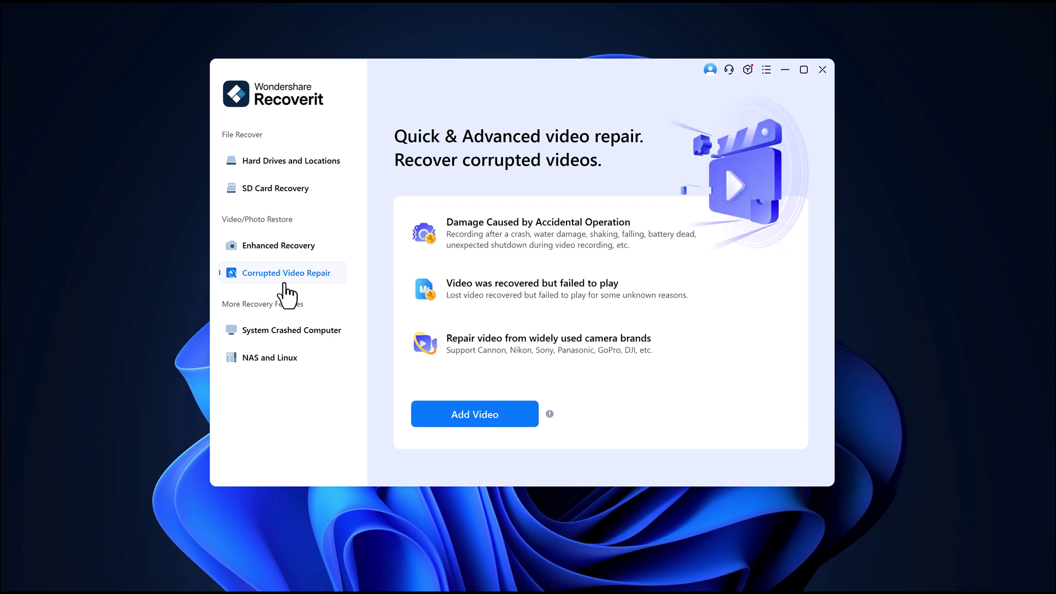
left_click(296, 330)
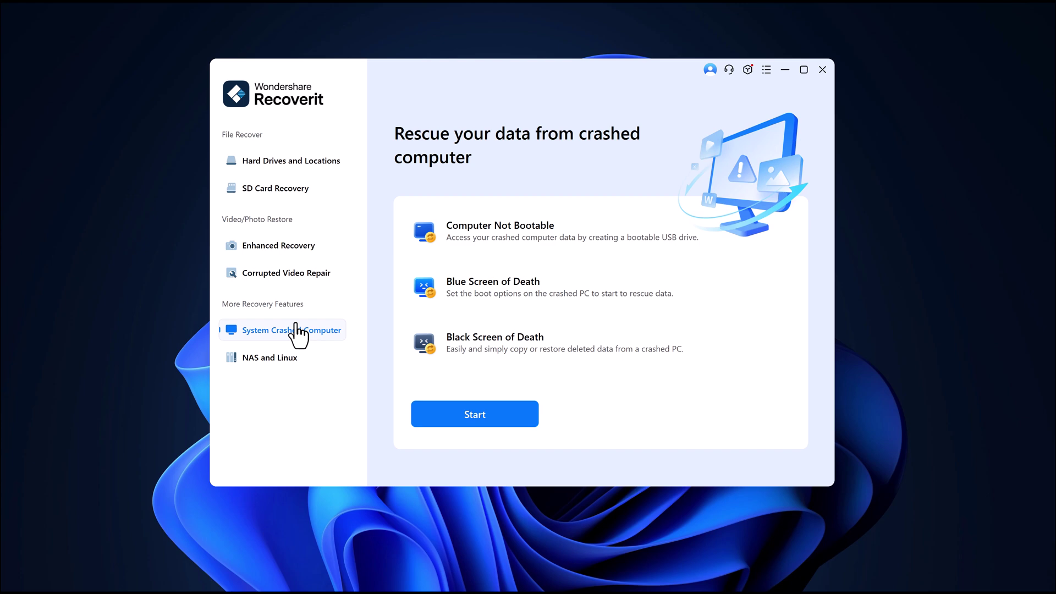
left_click(298, 357)
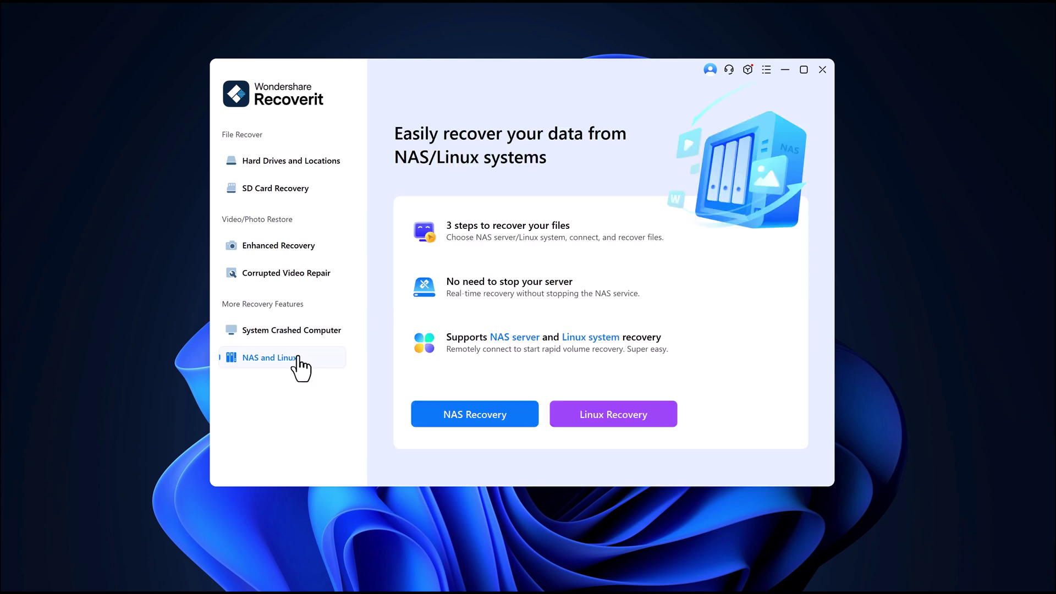
left_click(290, 161)
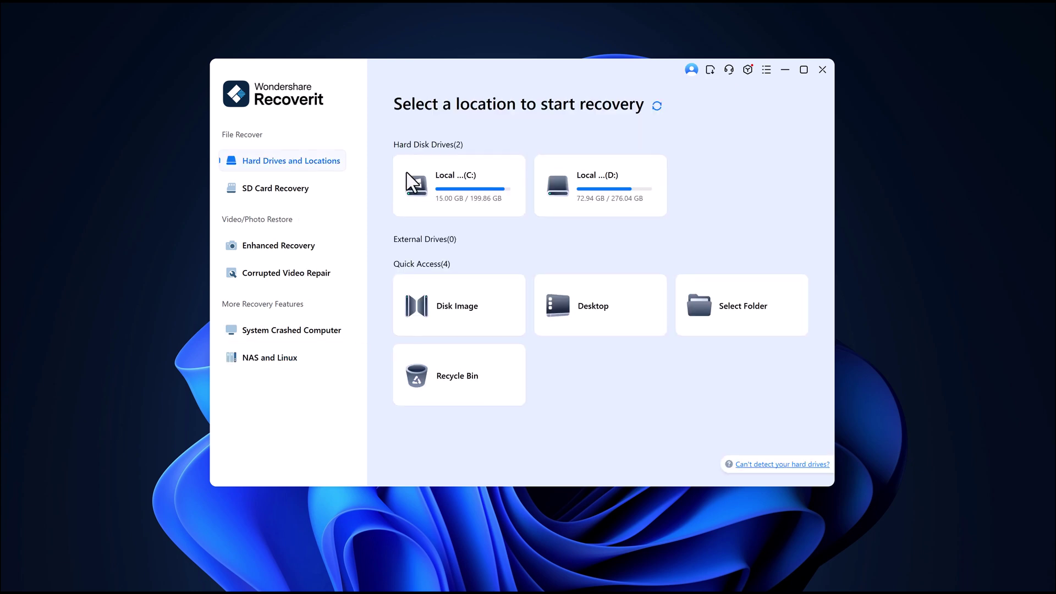
mouse_move(605, 197)
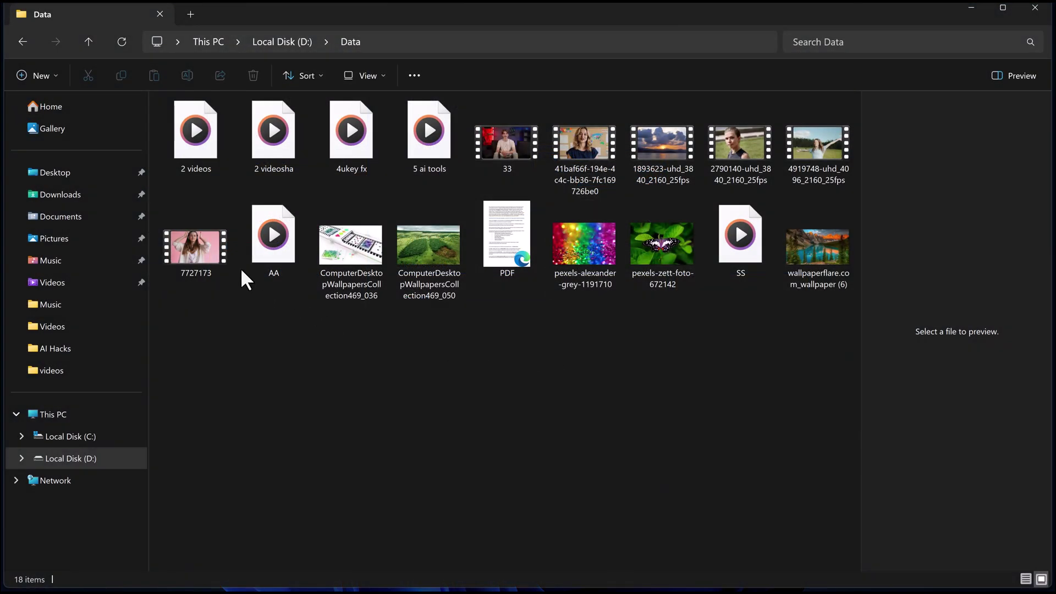
Open the butterfly photo from D:\Data and step back until 7727173.mp4 plays
left_click(798, 244)
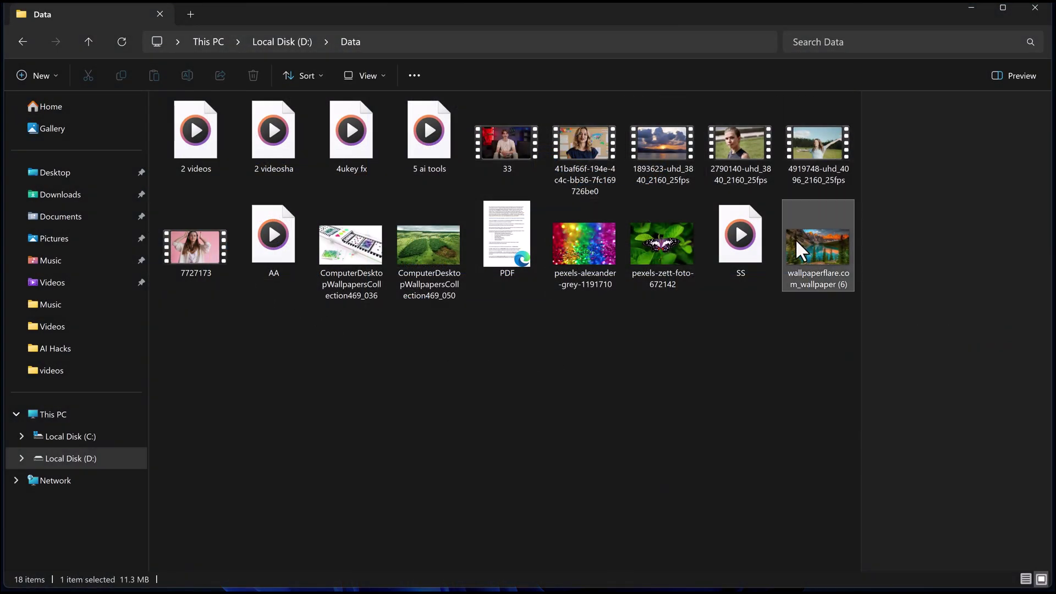
double_click(662, 242)
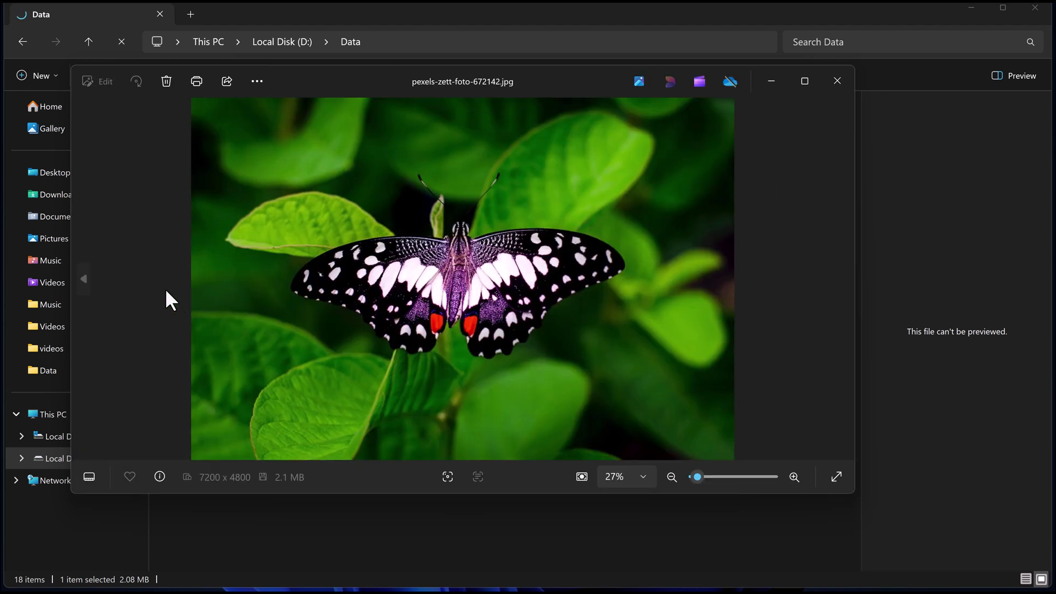
left_click(81, 277)
left_click(82, 278)
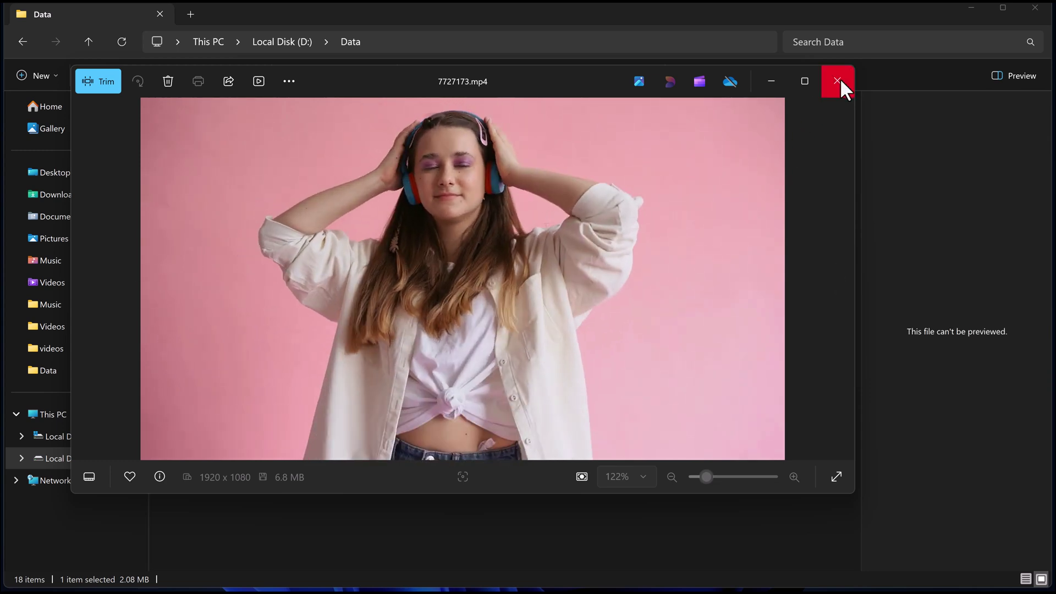
Close the viewer, marquee-select all 18 files in D:\Data and delete them
left_click(837, 81)
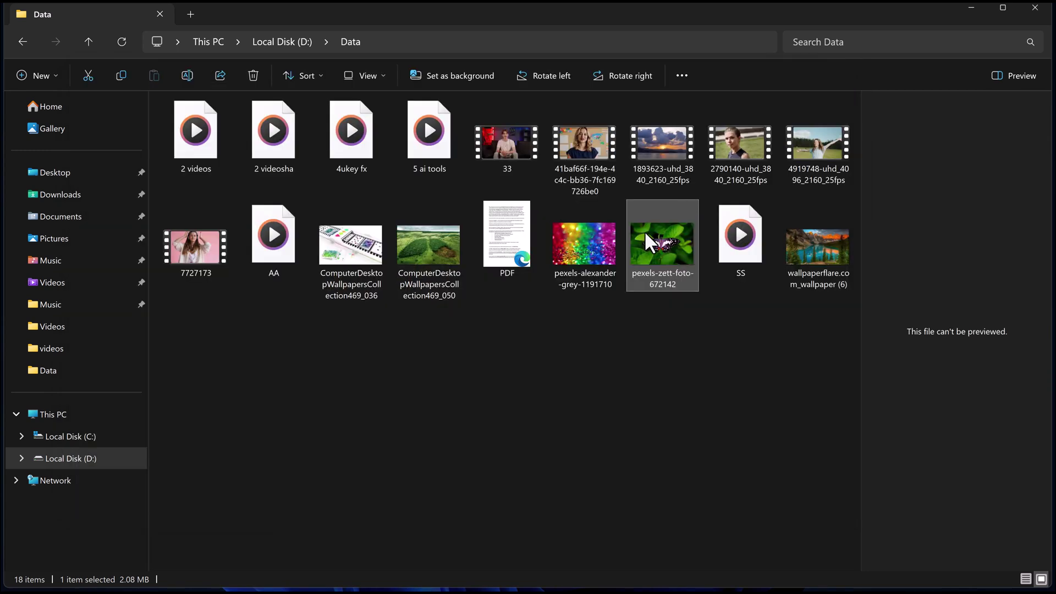
left_click(625, 196)
left_click_drag(831, 338, 190, 154)
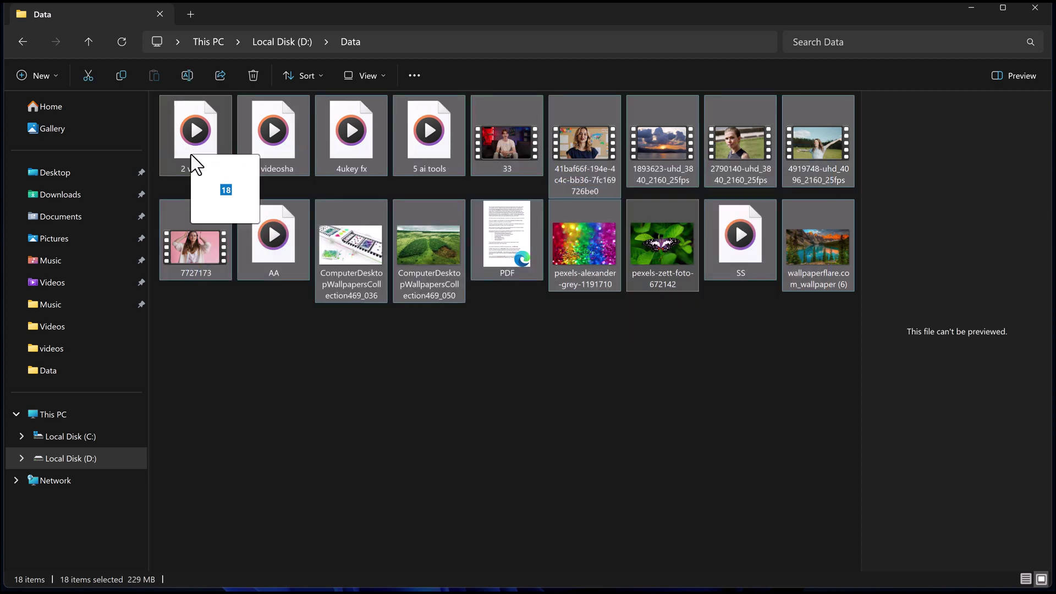
right_click(191, 151)
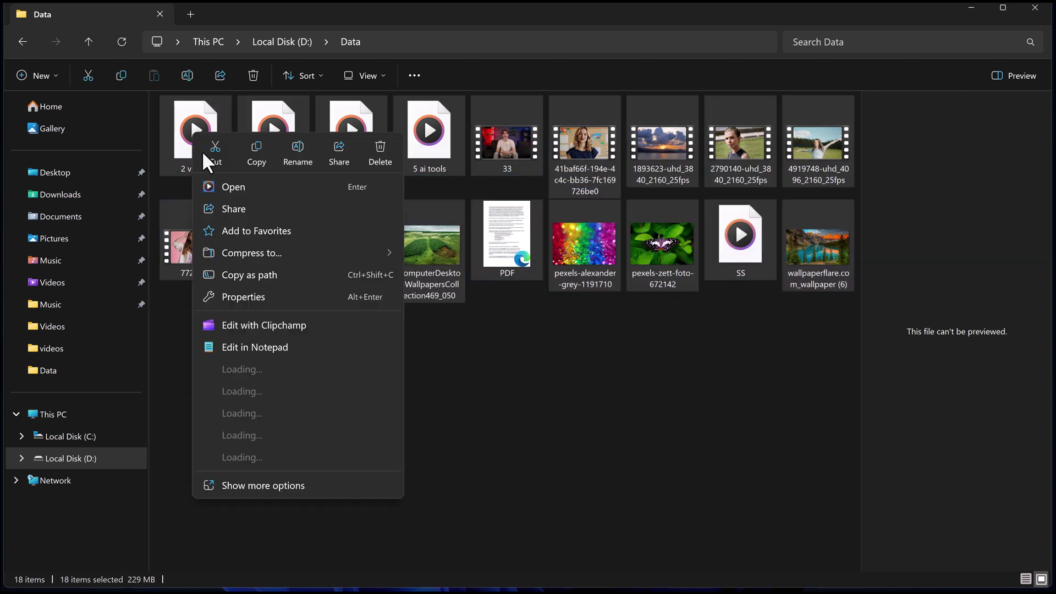
left_click(378, 157)
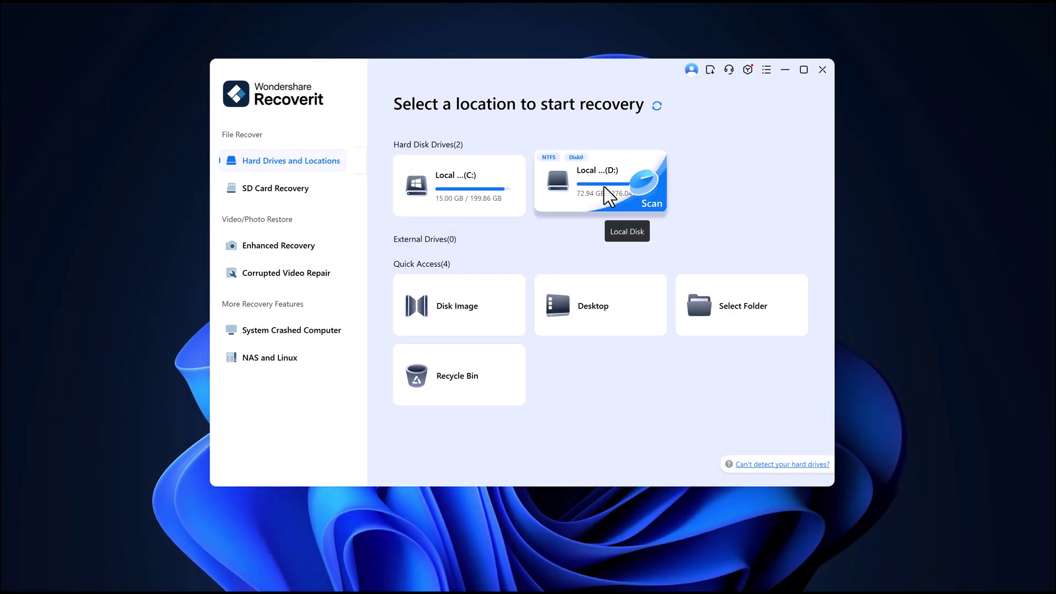
Scan Local Disk (D:) and show its found folders in the File Location tree
left_click(605, 189)
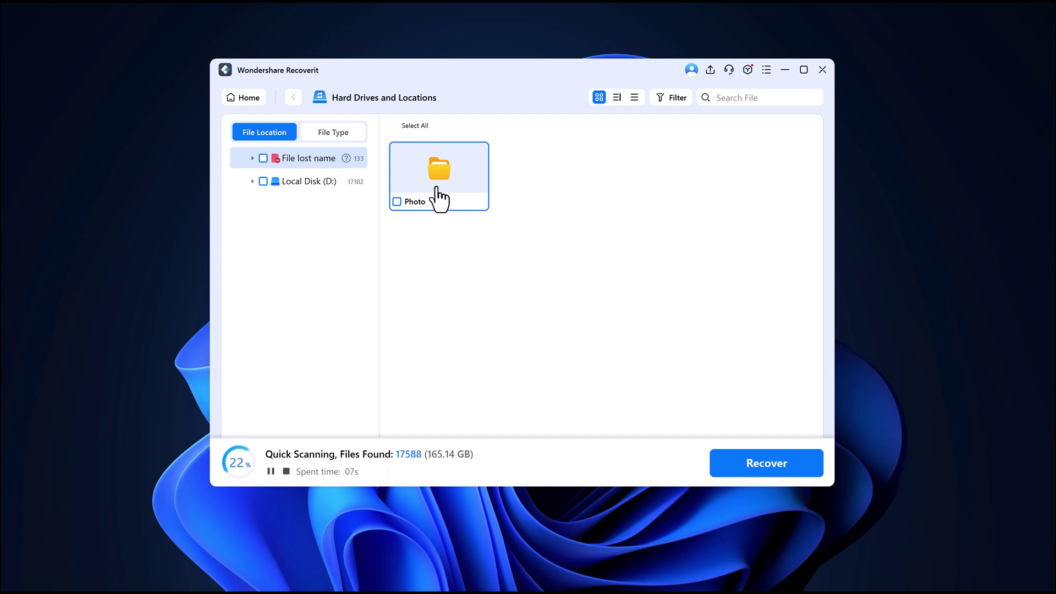
left_click(306, 182)
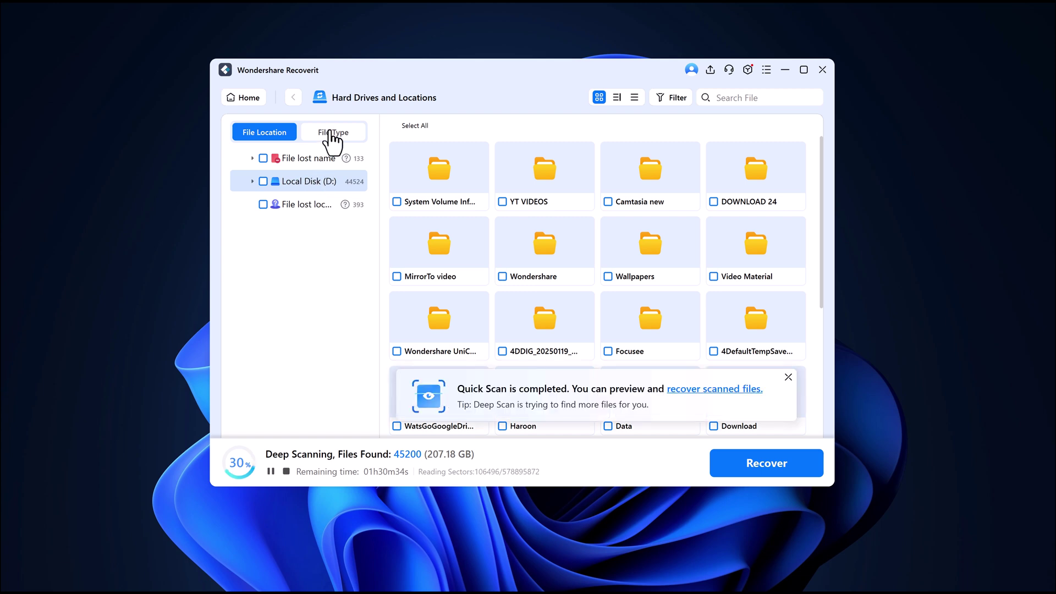
Dismiss the quick scan notice, switch to File Type view, and stop the deep scan
left_click(792, 377)
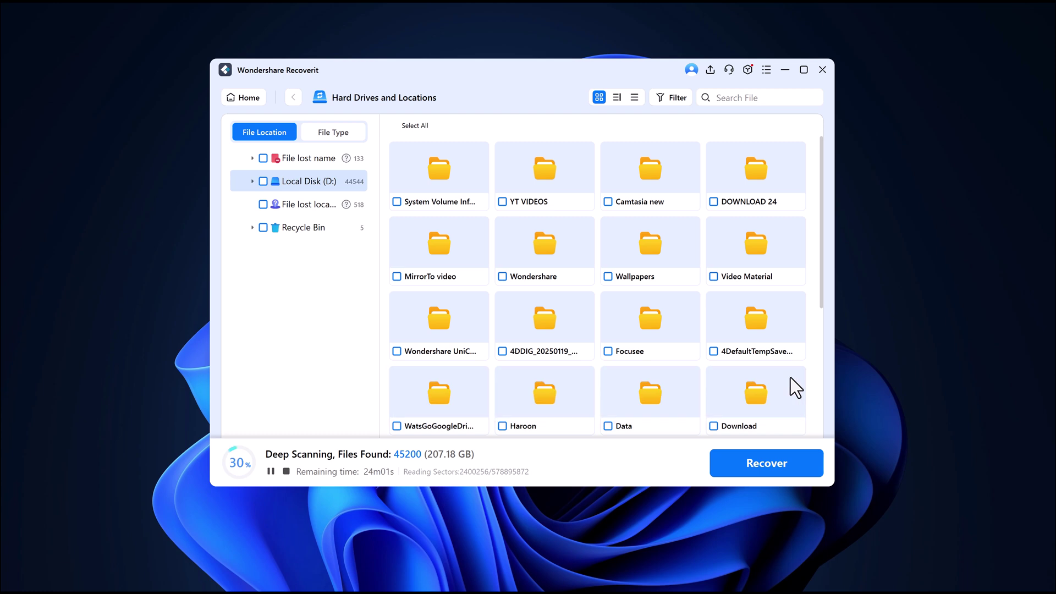
left_click(334, 141)
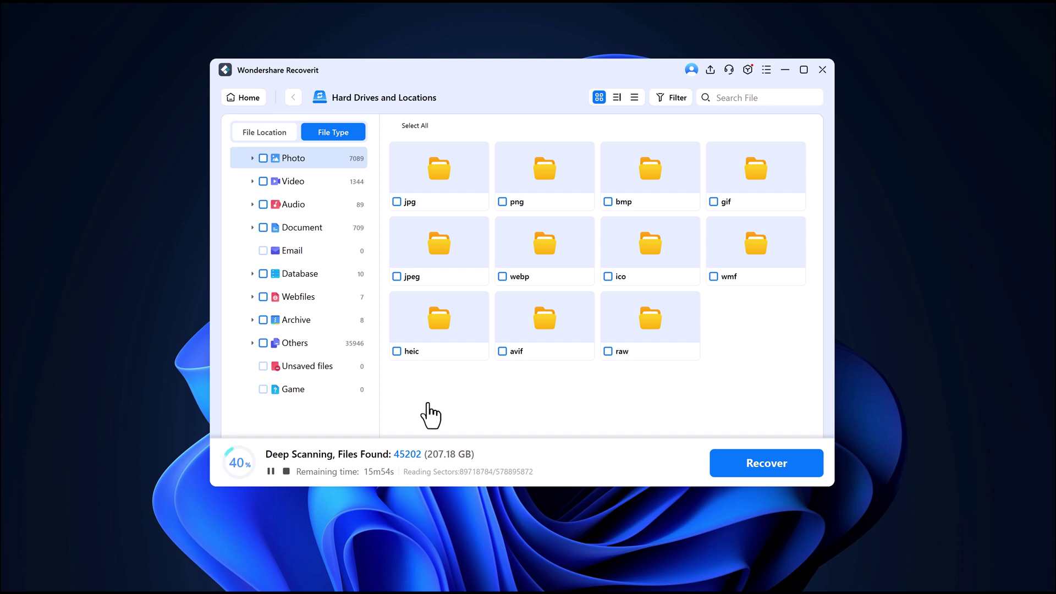
left_click(287, 472)
left_click(581, 325)
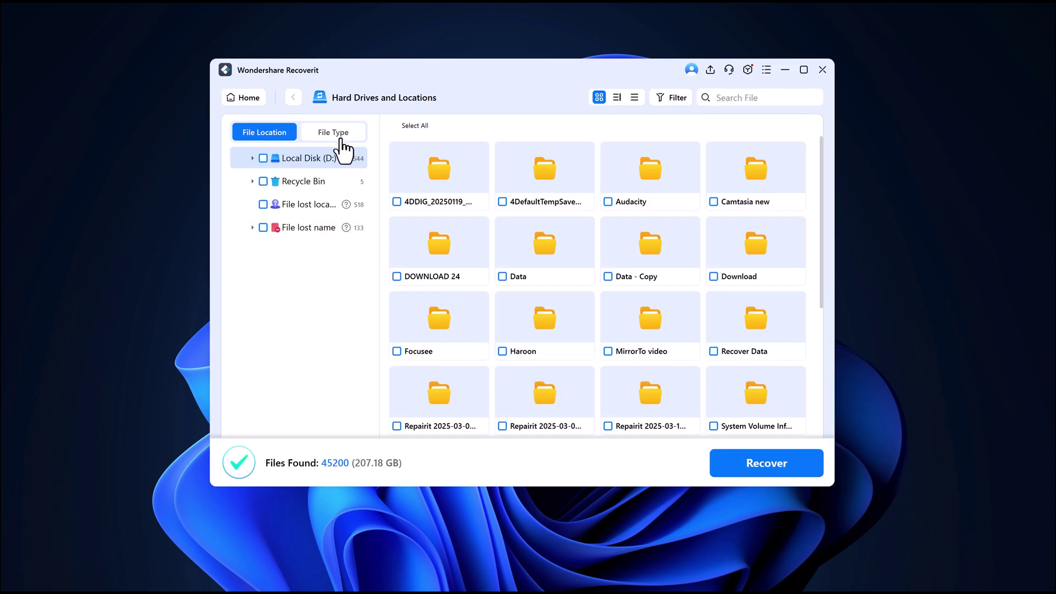
Under File Type > Video > mp4, mark four videos including $RIAFQXV.mp4 and $RKIR2NU.mp4
left_click(343, 135)
left_click(293, 181)
double_click(758, 176)
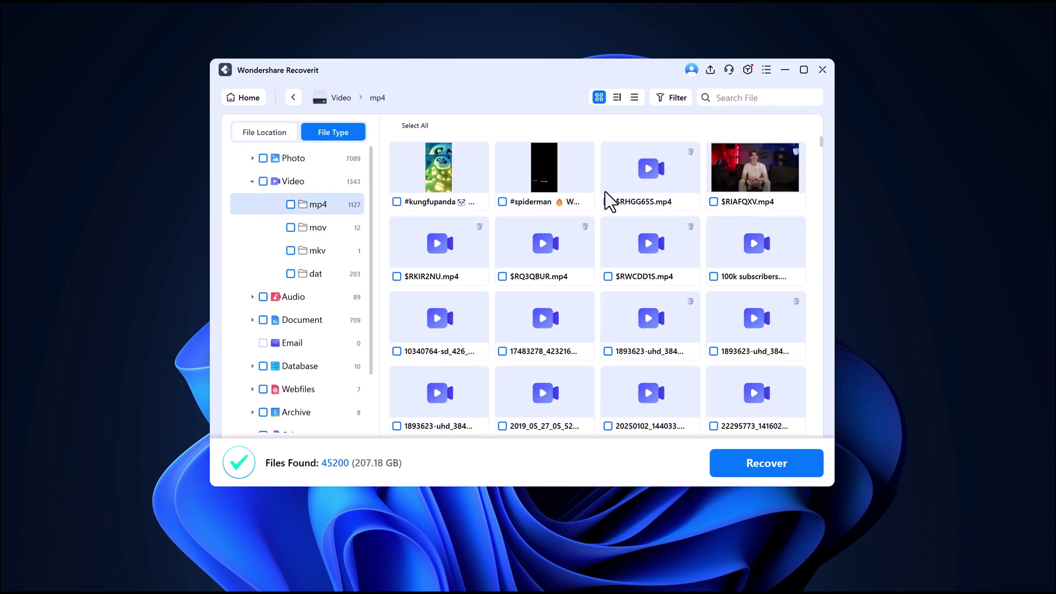
left_click(713, 201)
left_click(397, 277)
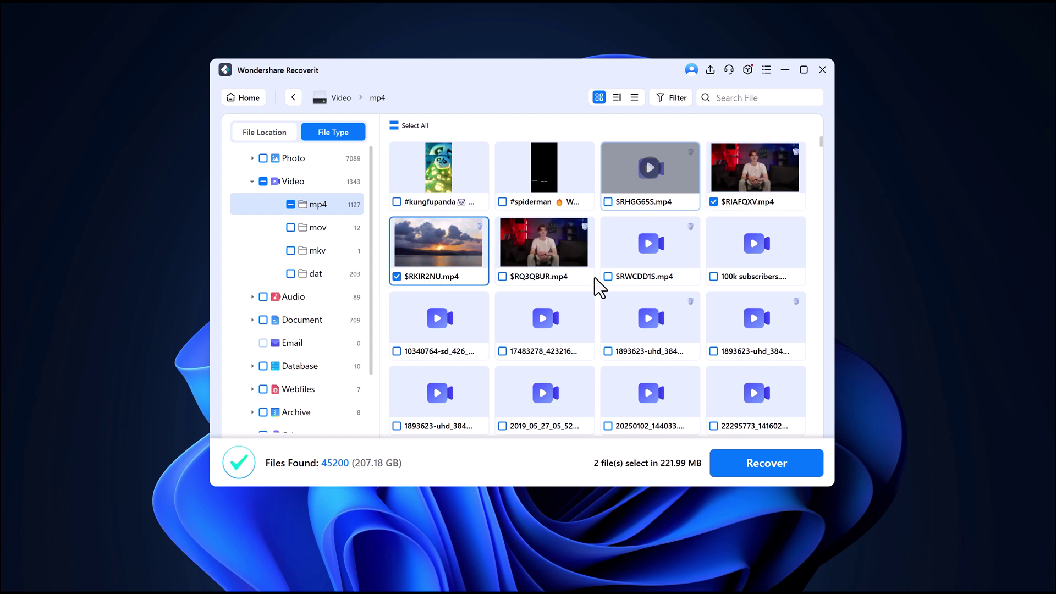
scroll(617, 280, "down", 5)
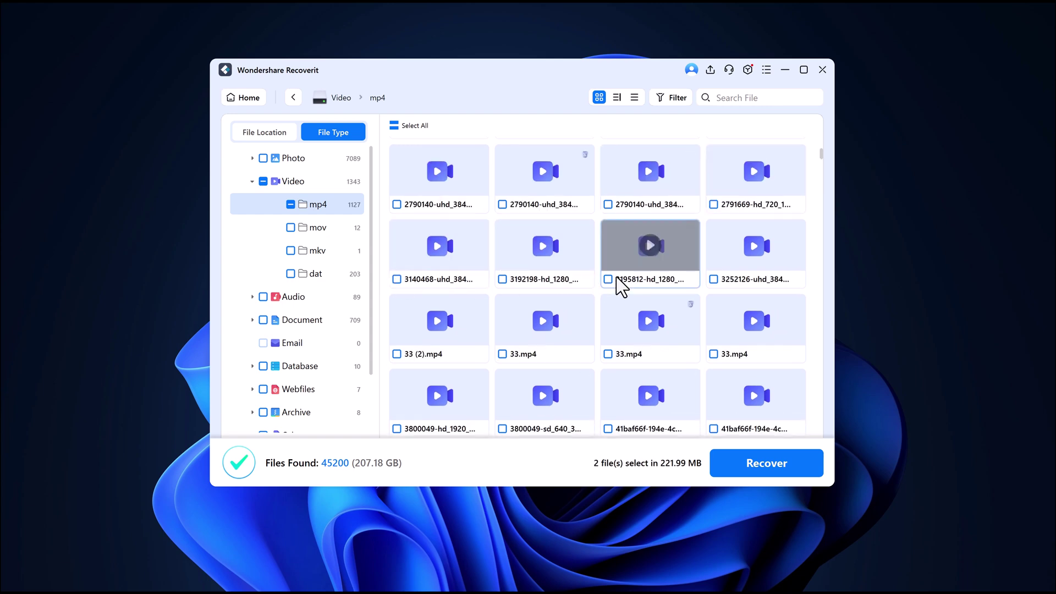
scroll(622, 285, "up", 5)
left_click(502, 351)
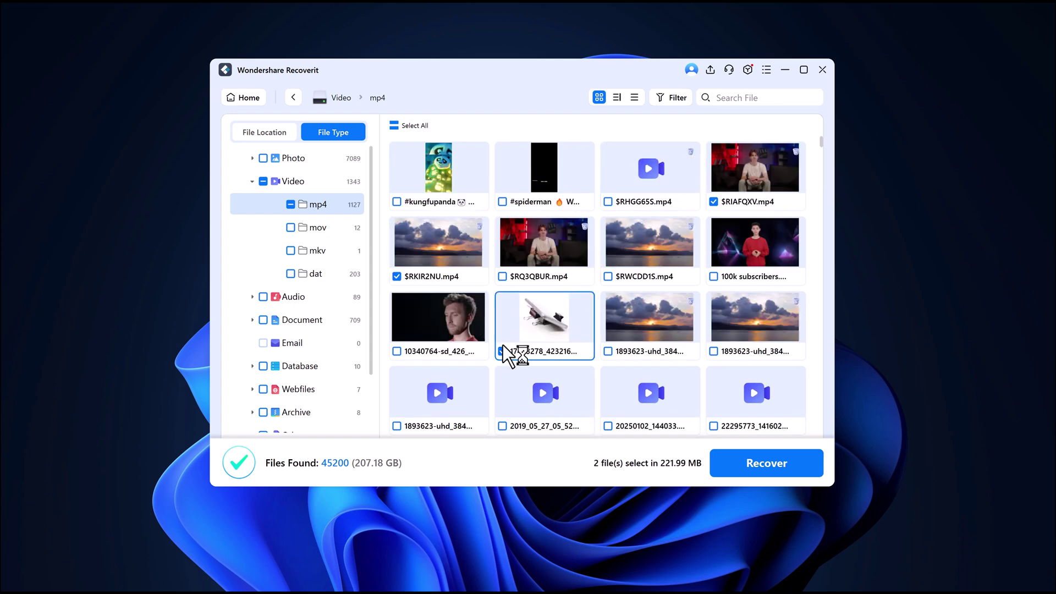
scroll(502, 346, "down", 6)
left_click(467, 350)
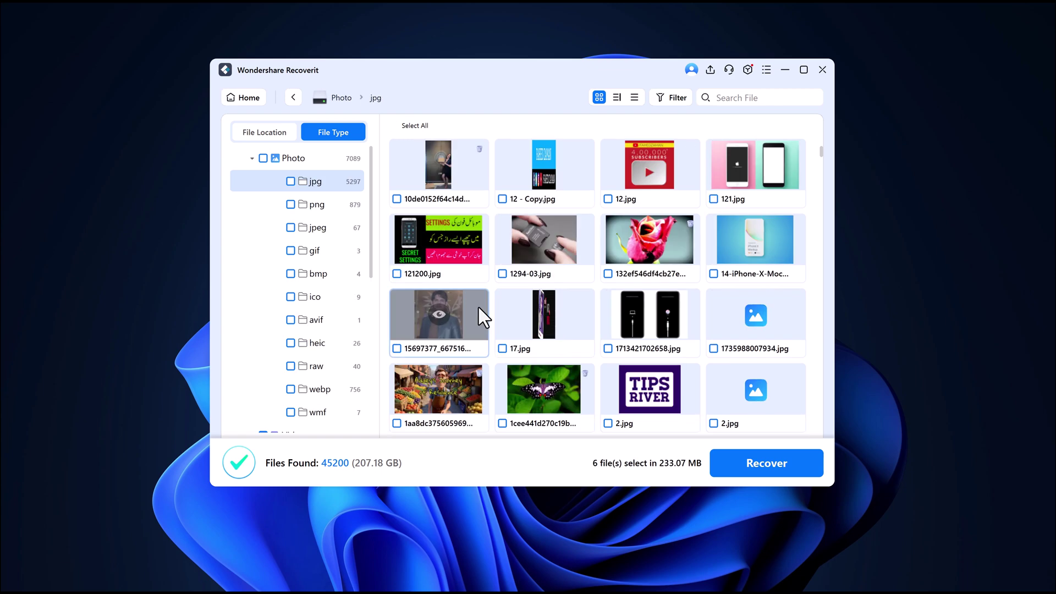
Mark the butterfly, green field and lakeside jpg photos for recovery
scroll(480, 307, "up", 3)
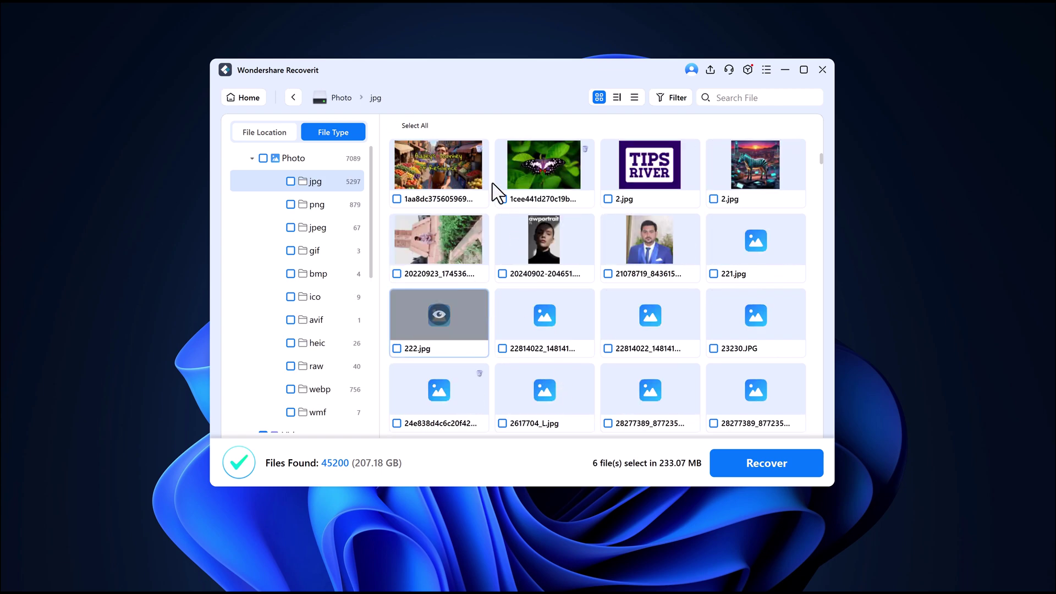
left_click(502, 199)
scroll(642, 193, "down", 5)
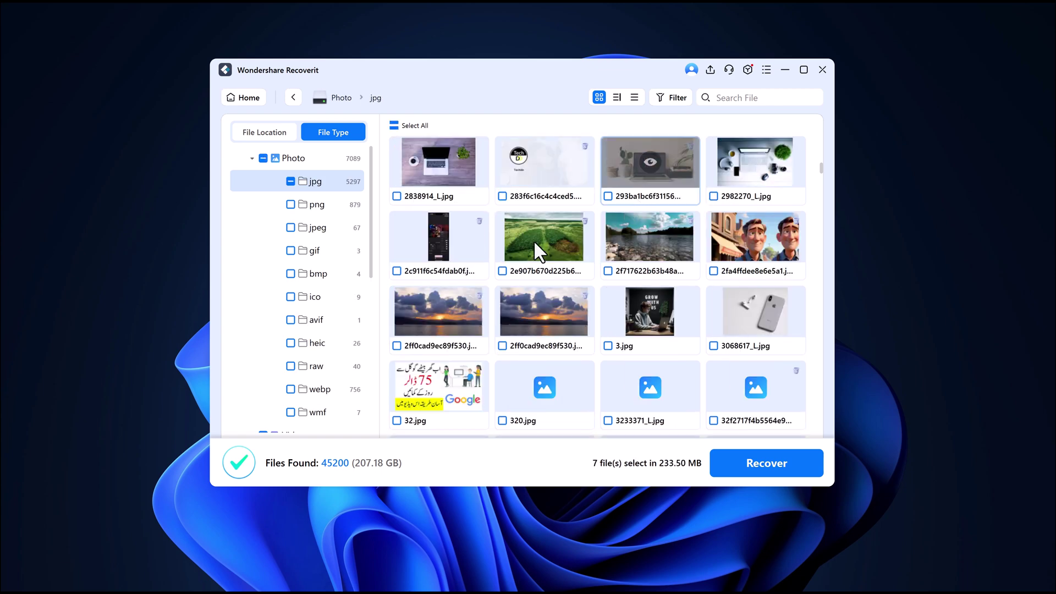
left_click(502, 271)
left_click(608, 270)
Mark Ch #3.pdf under the found PDF documents for recovery
scroll(606, 270, "up", 5)
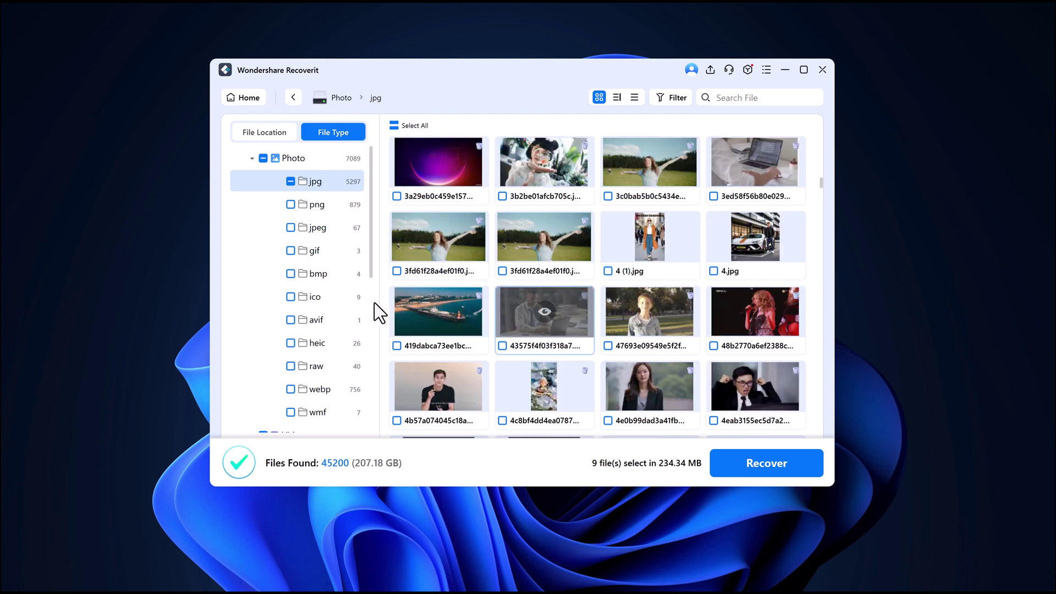
left_click(607, 270)
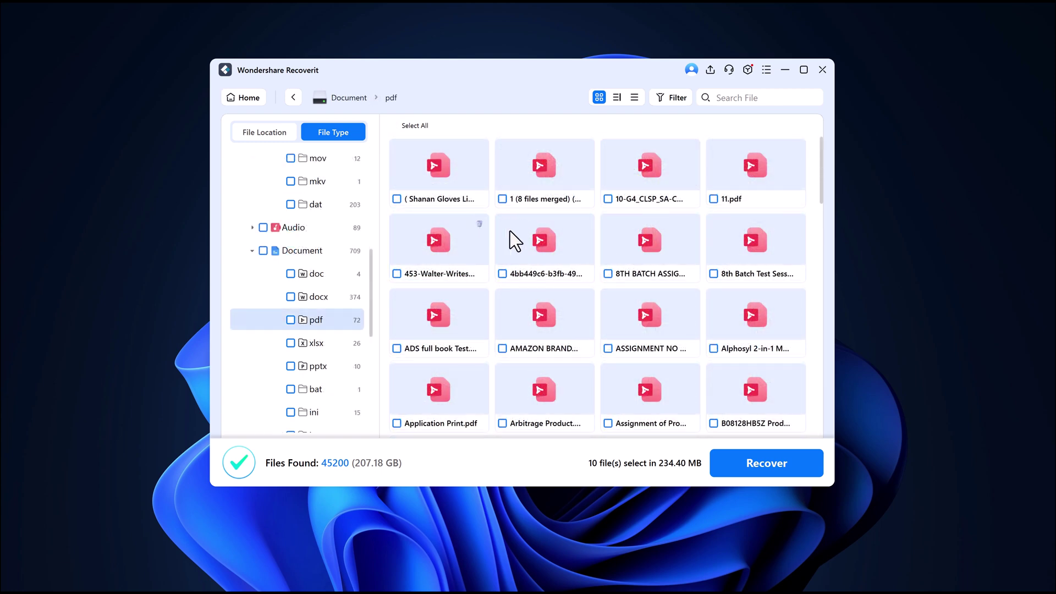
scroll(620, 297, "down", 3)
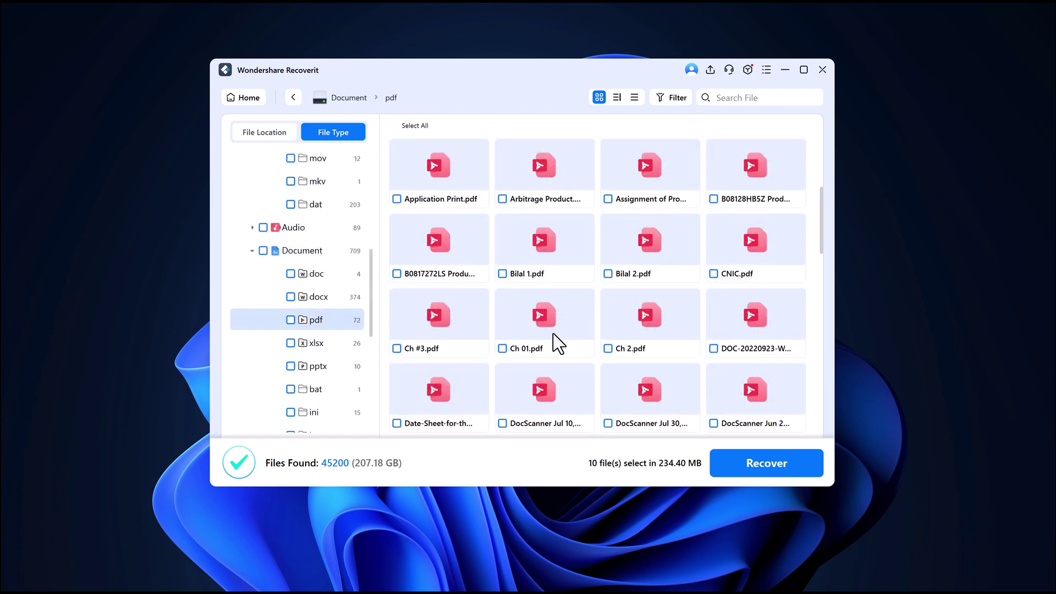
left_click(396, 348)
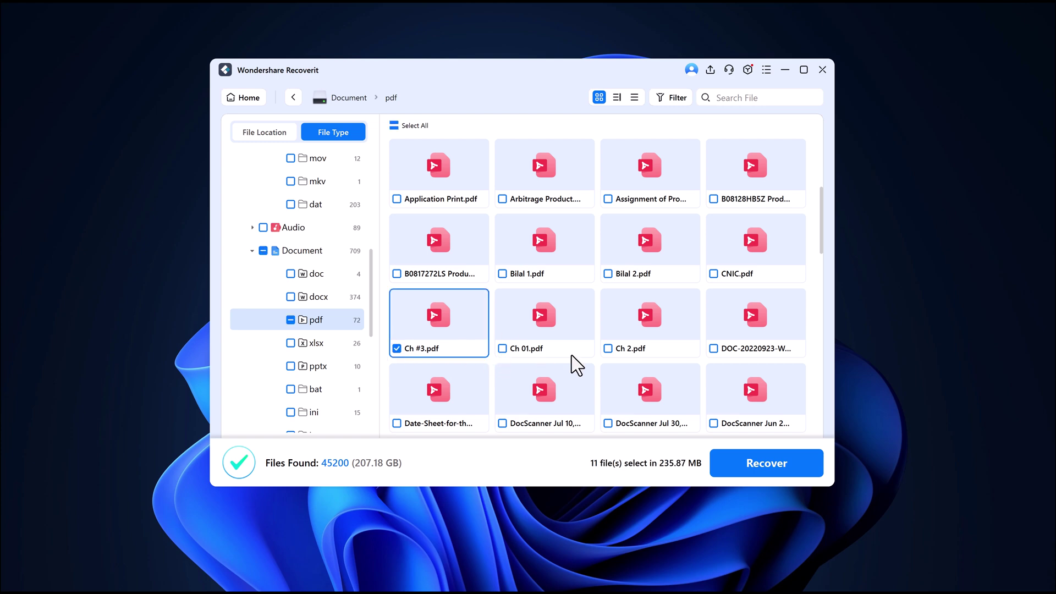
scroll(570, 355, "down", 8)
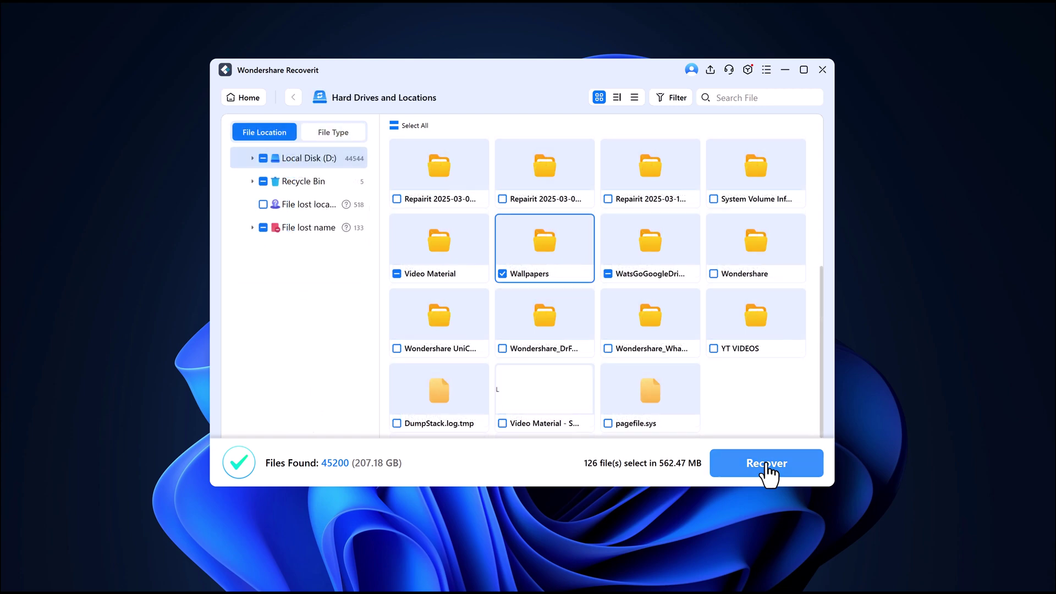
Recover the marked files, choosing Local Disk (C:) as the save path
left_click(767, 465)
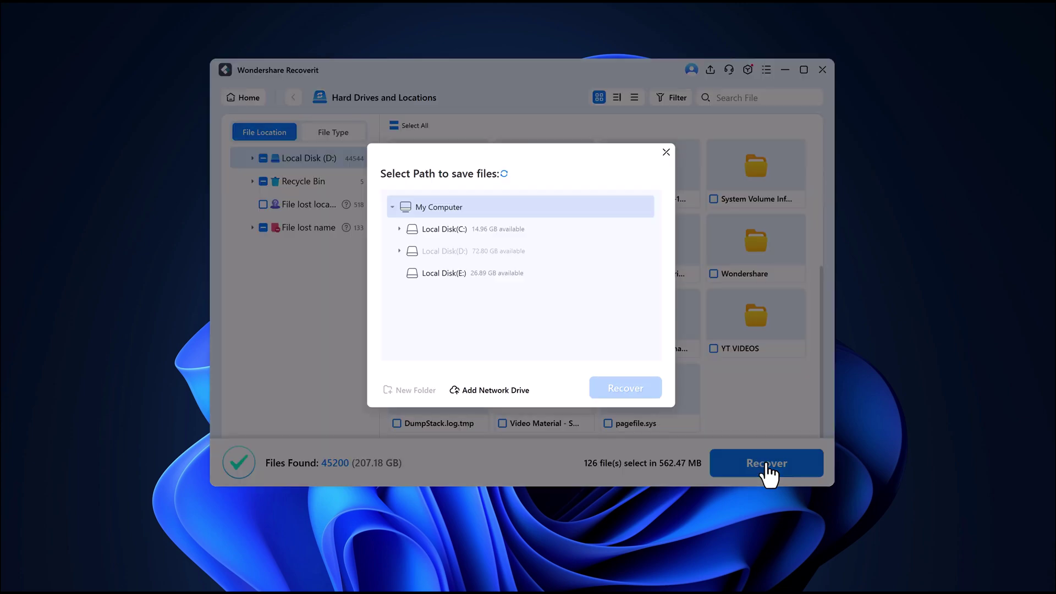
left_click(482, 233)
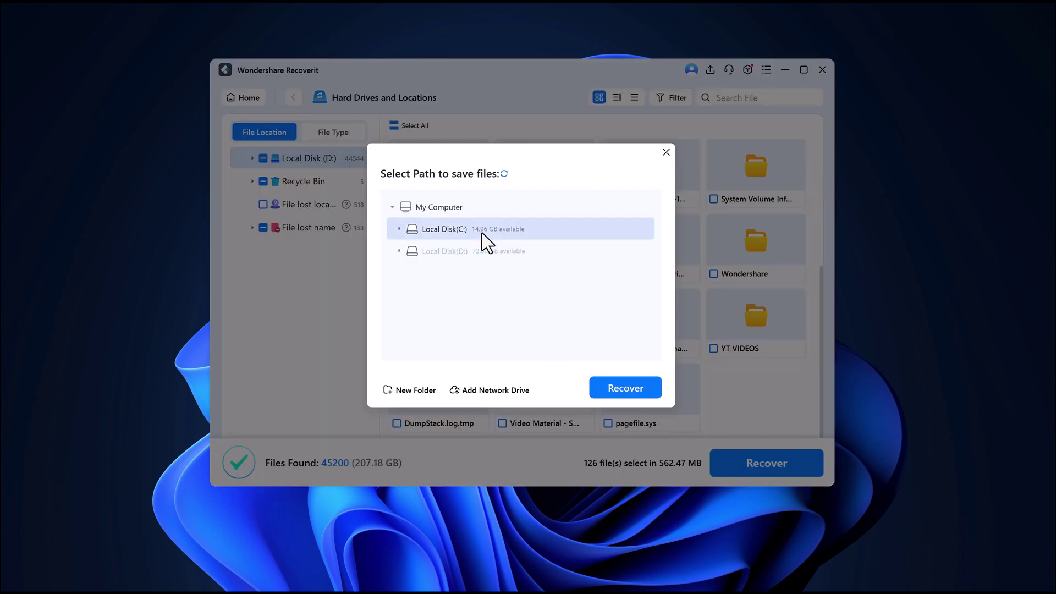
left_click(625, 390)
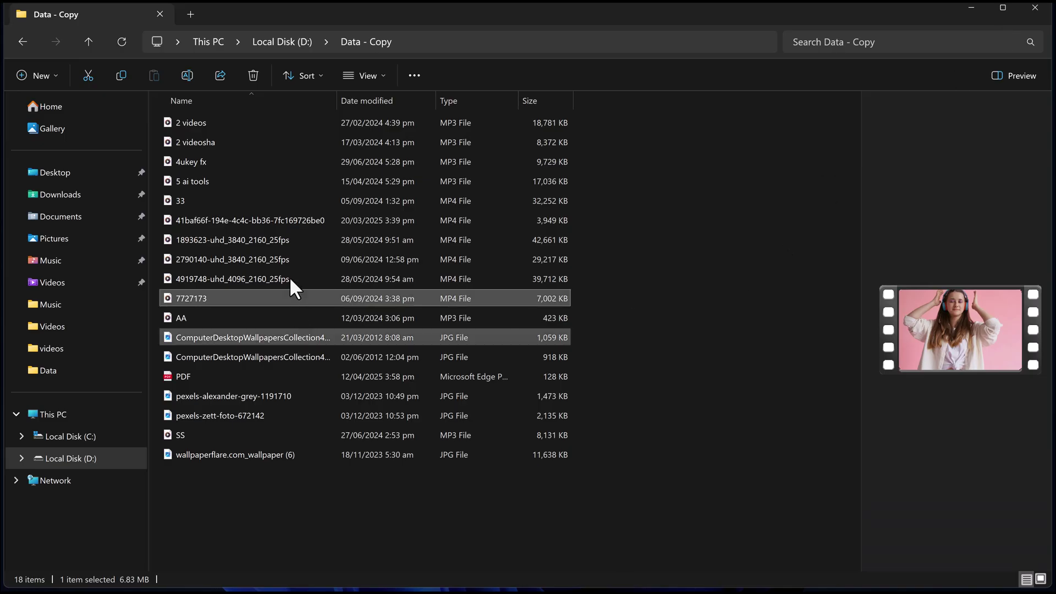
View the recovered ComputerDesktopWallpapersCollection469_050.jpg from Data - Copy in Photos, then close it
double_click(254, 352)
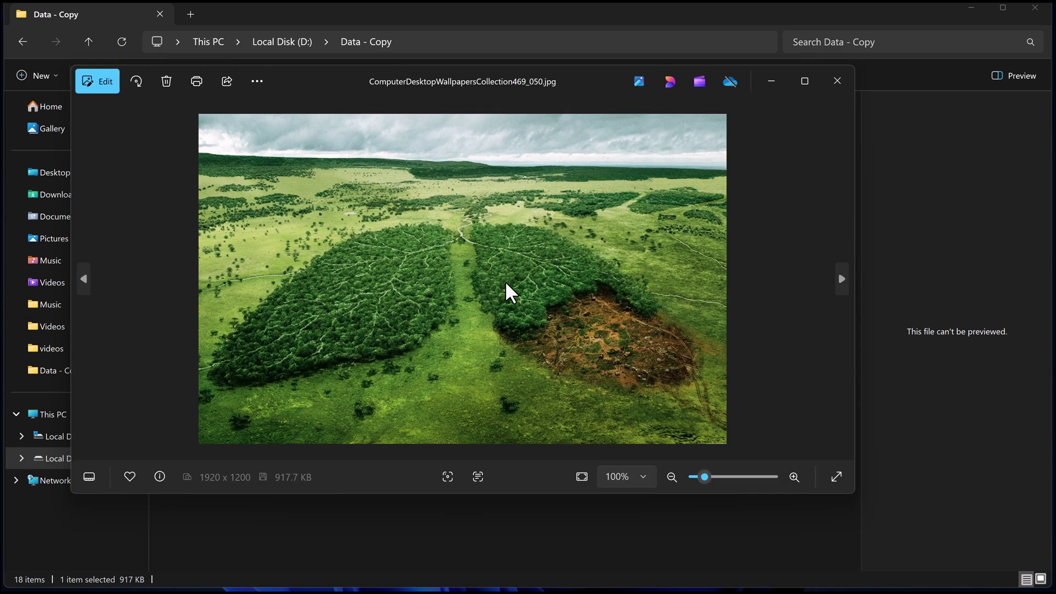
left_click(838, 81)
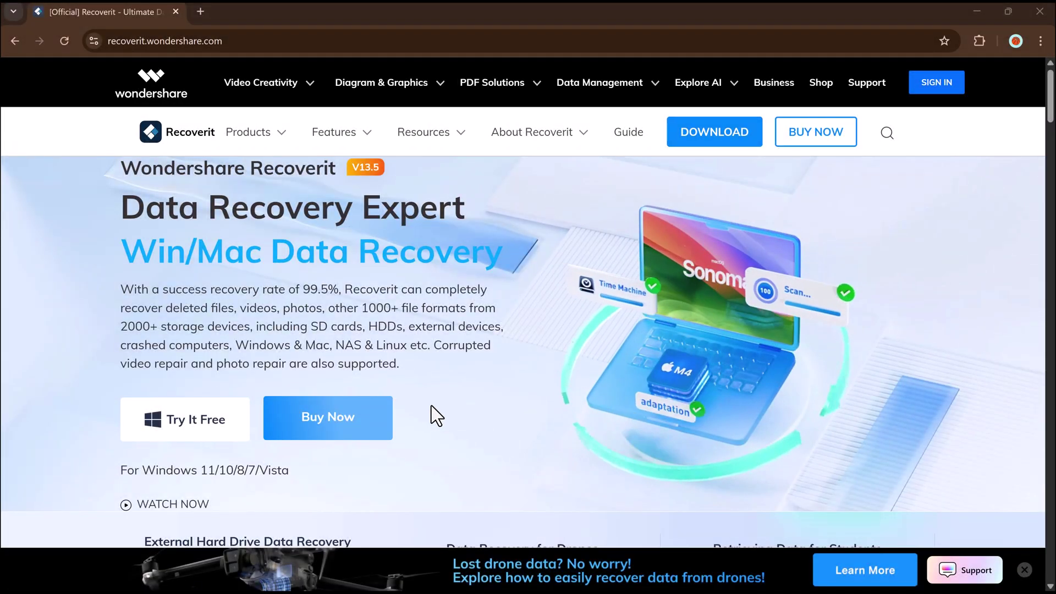
scroll(432, 406, "down", 5)
scroll(432, 405, "down", 5)
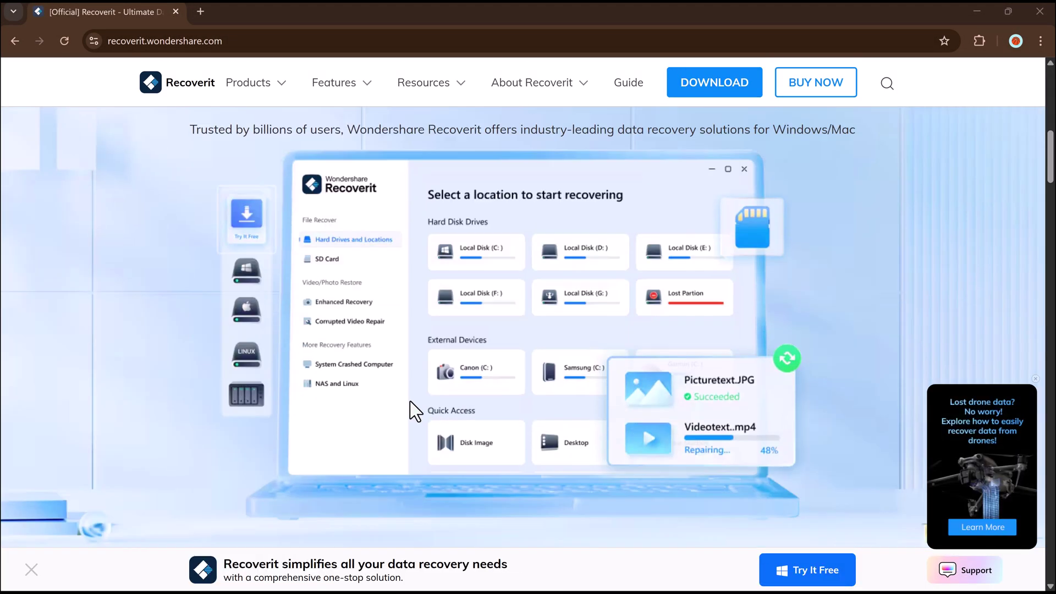
scroll(834, 372, "down", 7)
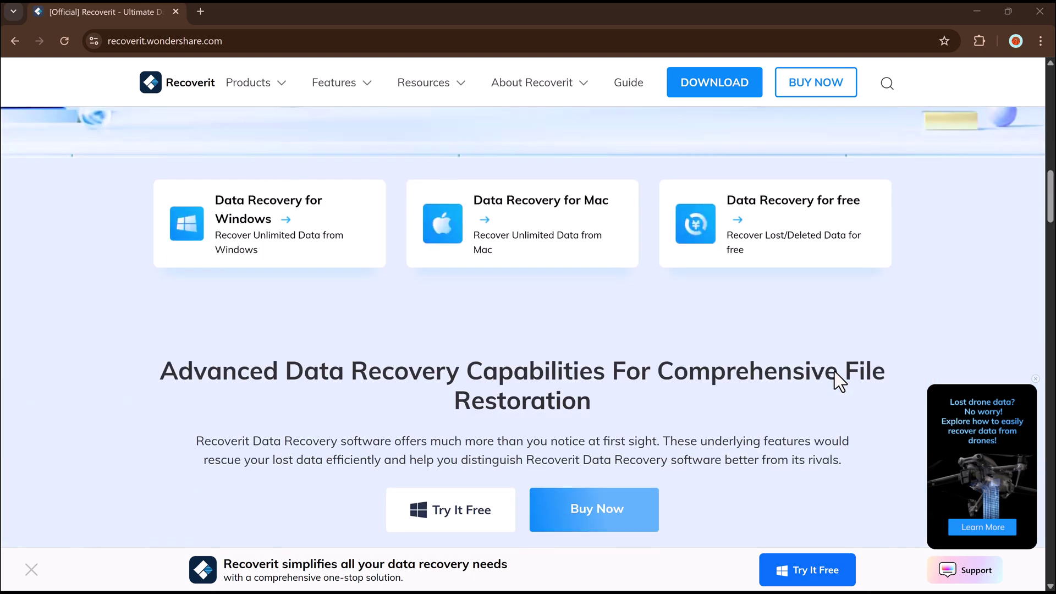
scroll(701, 225, "down", 6)
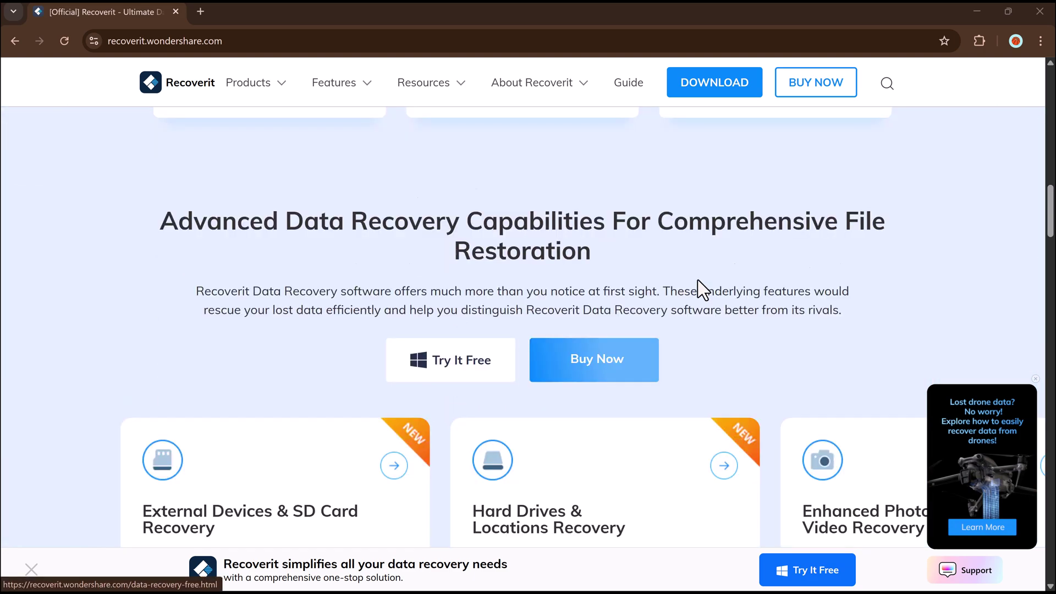
scroll(698, 279, "down", 14)
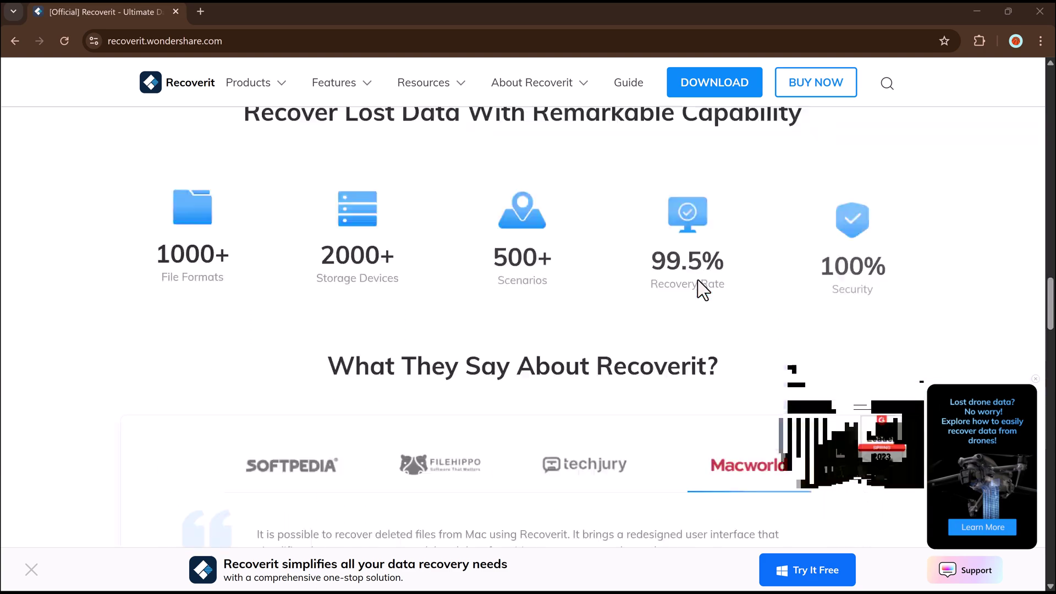
scroll(701, 289, "down", 9)
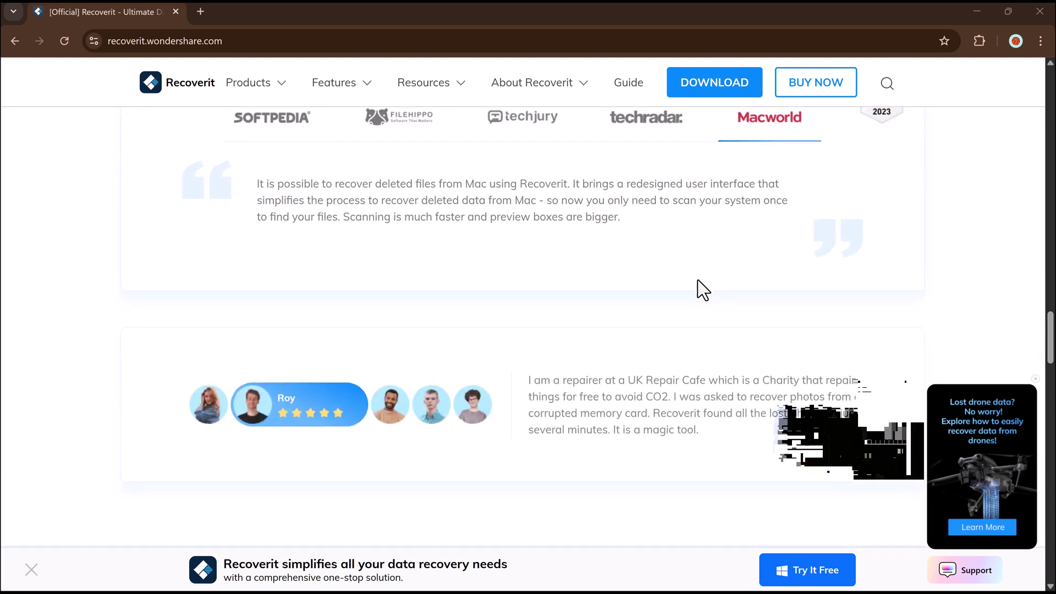
scroll(701, 289, "down", 12)
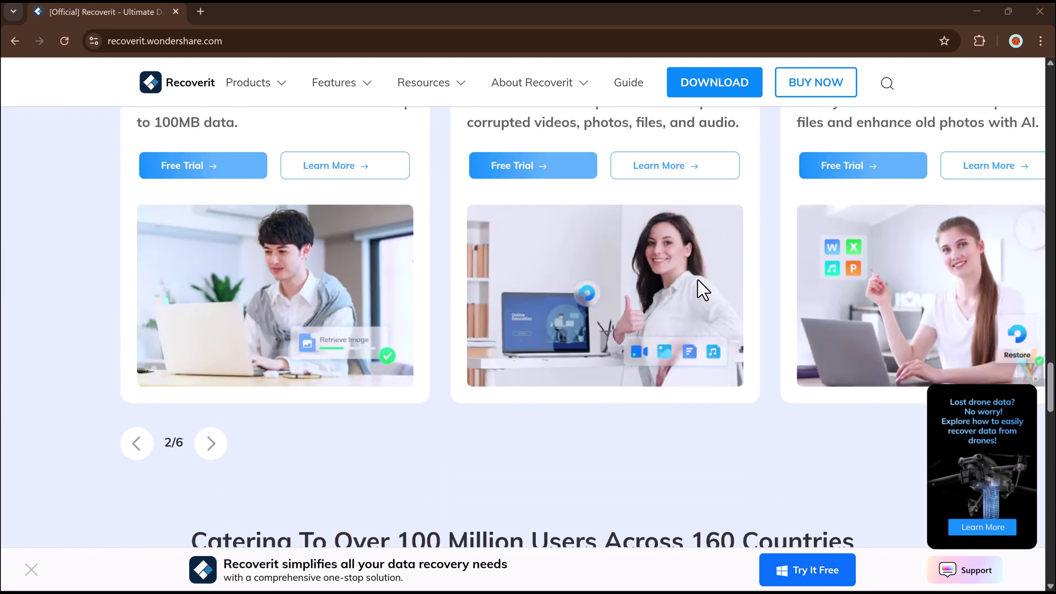
scroll(703, 290, "down", 7)
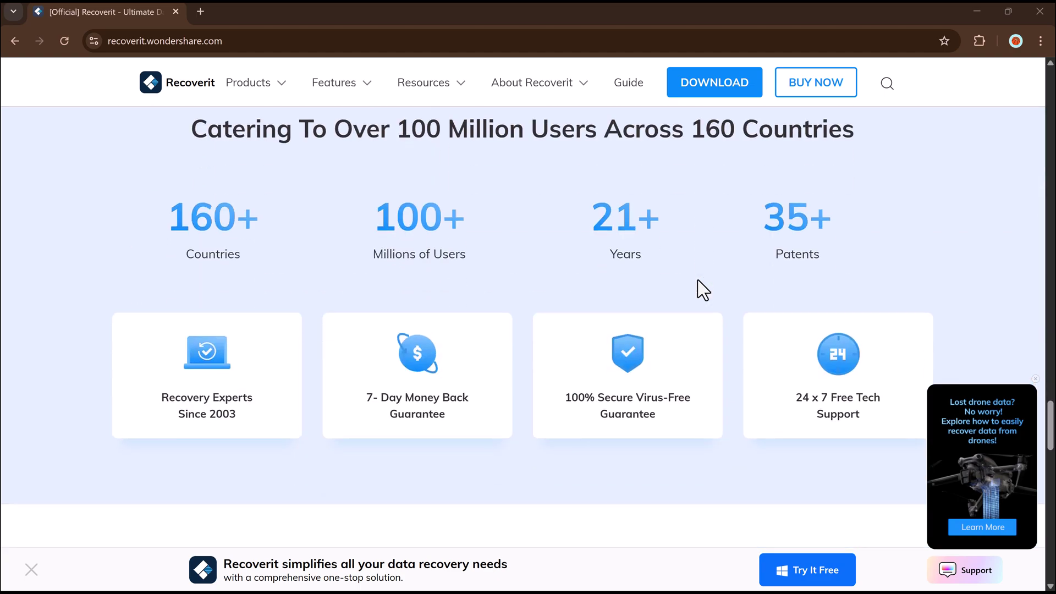